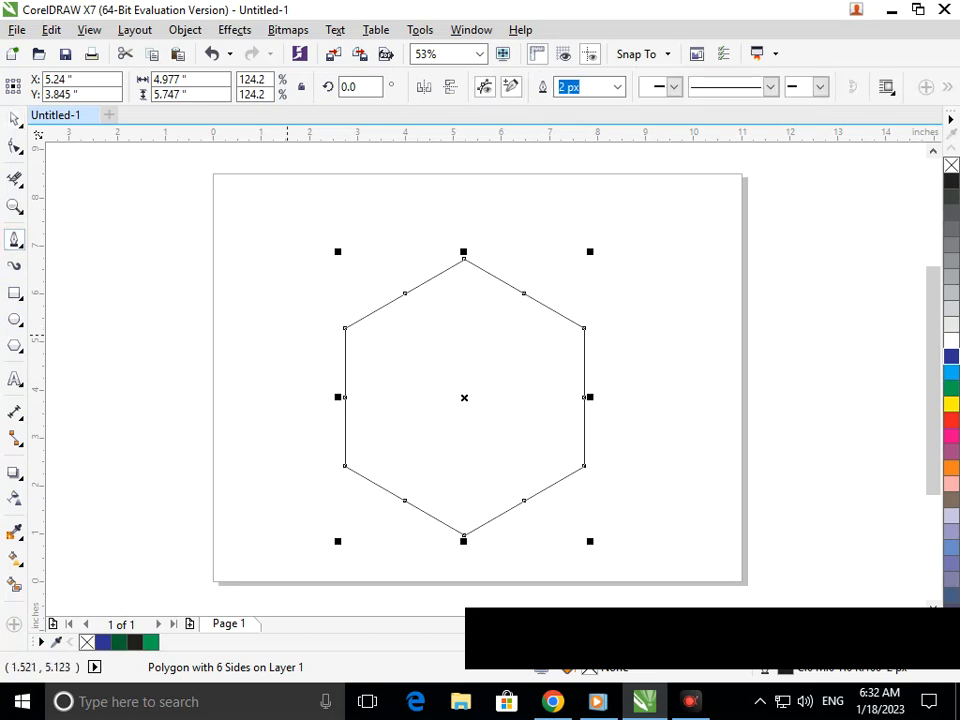
Draw a vertical line through the hexagon's centre and drop a 90°-rotated copy to form a cross
{"action": "left_click", "coordinate": [458, 366]}
{"action": "double_click", "coordinate": [458, 436]}
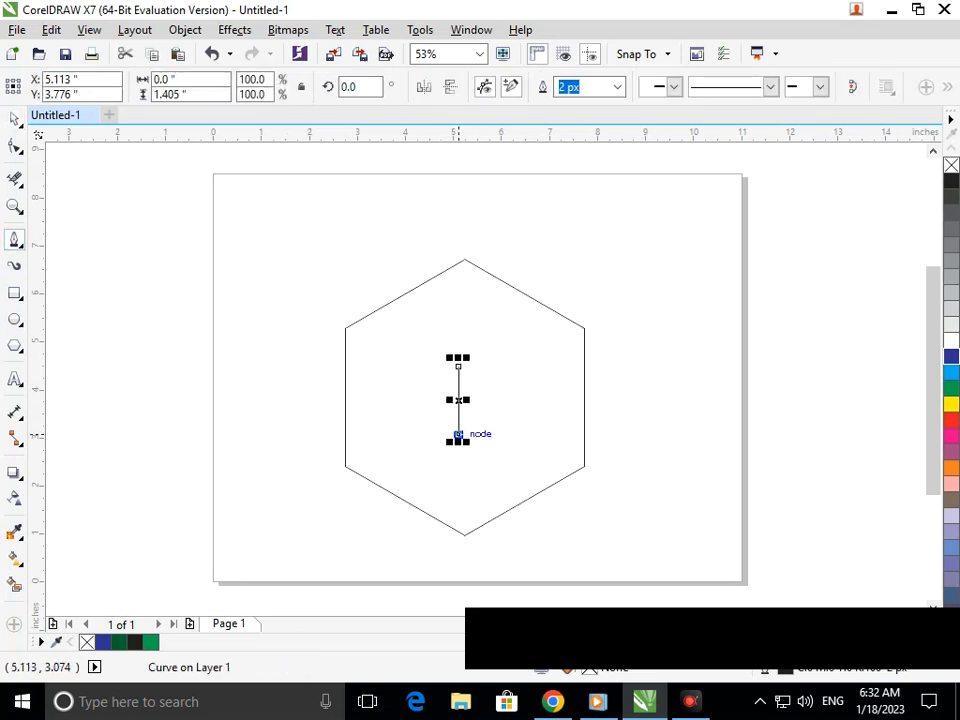
{"action": "key", "text": "space"}
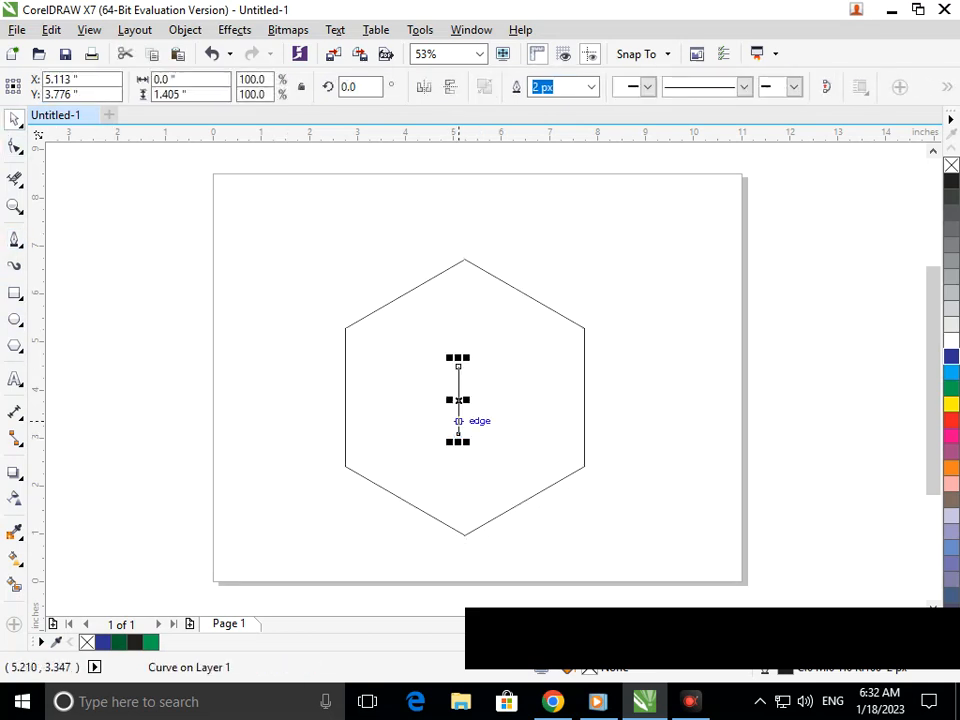
{"action": "left_click", "coordinate": [458, 434]}
{"action": "left_click_drag", "start_coordinate": [468, 444], "coordinate": [397, 408]}
{"action": "right_click", "coordinate": [397, 408]}
{"action": "left_click", "coordinate": [403, 440]}
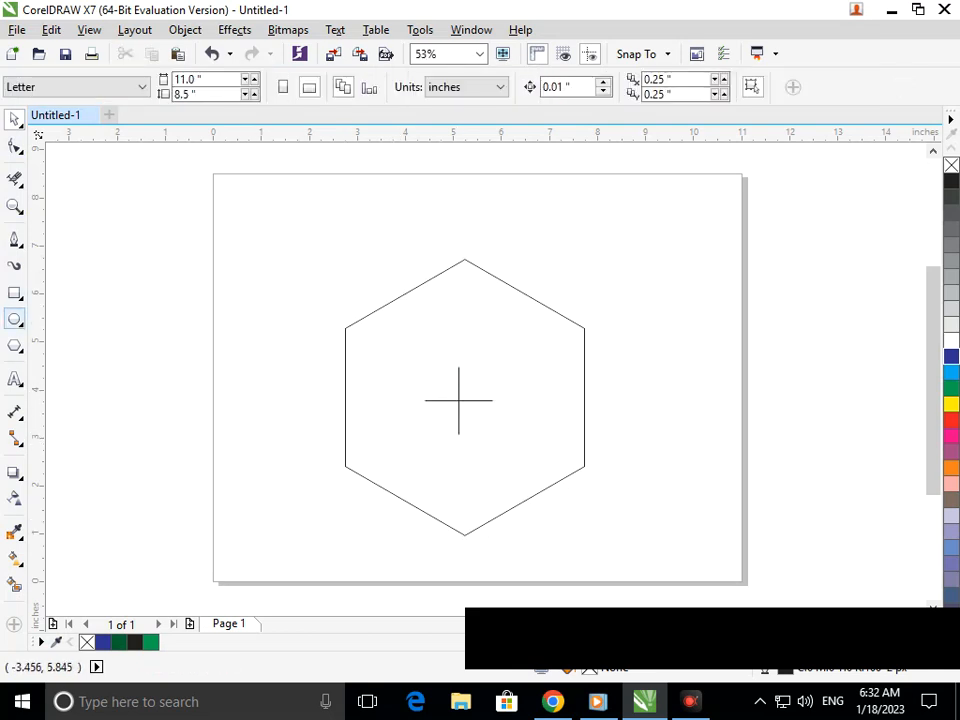
Draw a circle of about 2.3 inches and snap its centre onto the cross
{"action": "left_click_drag", "start_coordinate": [413, 347], "coordinate": [524, 453]}
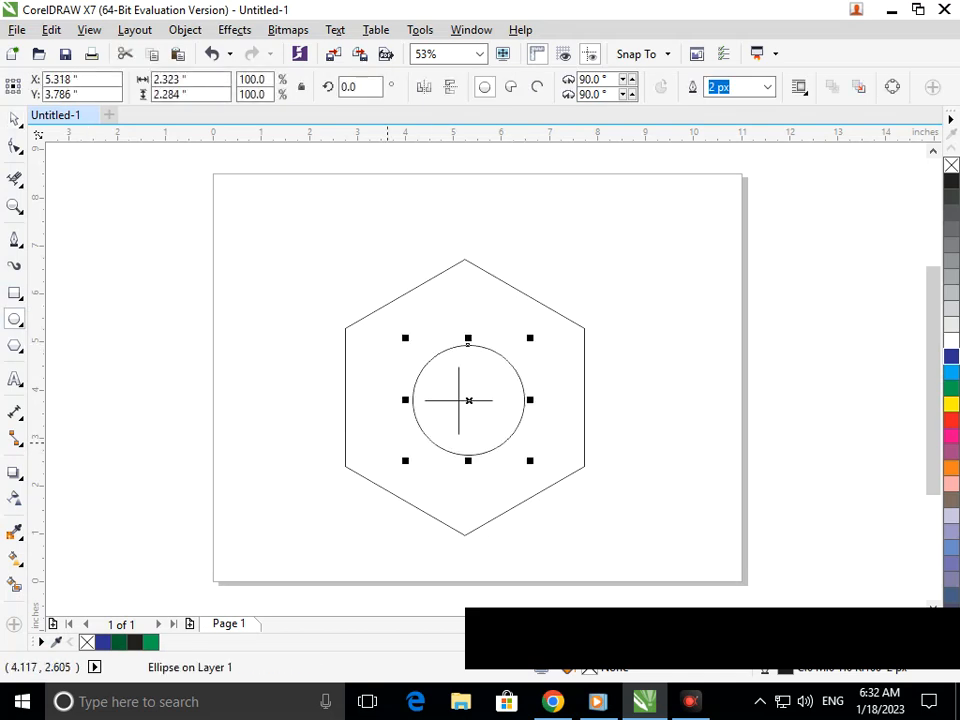
{"action": "left_click", "coordinate": [14, 119]}
{"action": "left_click", "coordinate": [491, 439]}
{"action": "left_click", "coordinate": [467, 345]}
{"action": "left_click_drag", "start_coordinate": [466, 400], "coordinate": [458, 400]}
{"action": "left_click", "coordinate": [679, 481]}
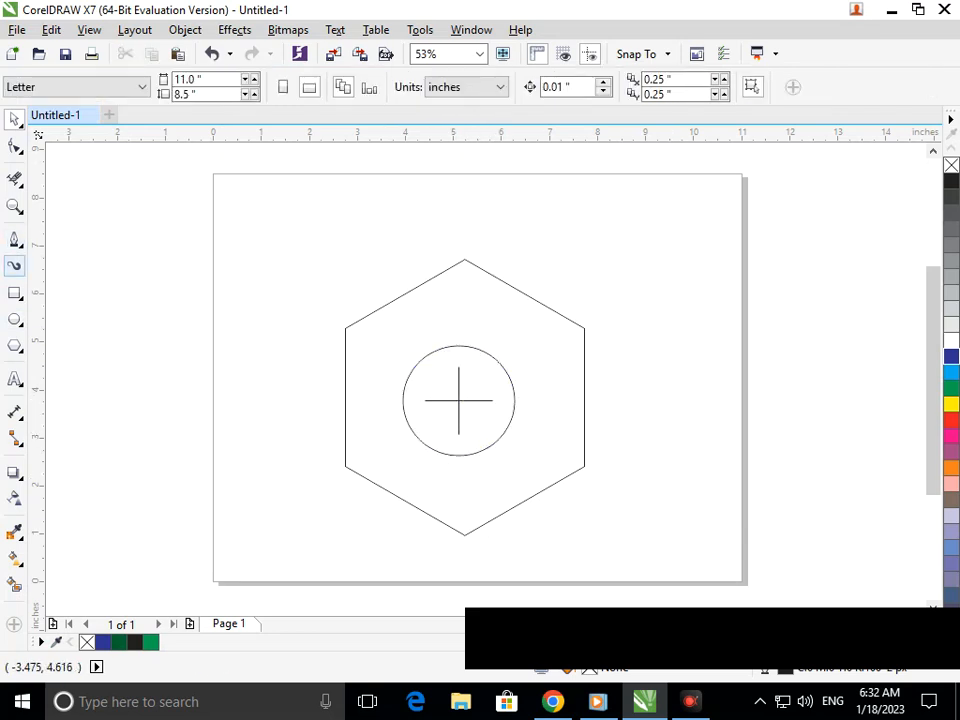
Draw a straight line from the hexagon's top corner to the circle's right edge
{"action": "left_click", "coordinate": [14, 239]}
{"action": "left_click", "coordinate": [464, 259]}
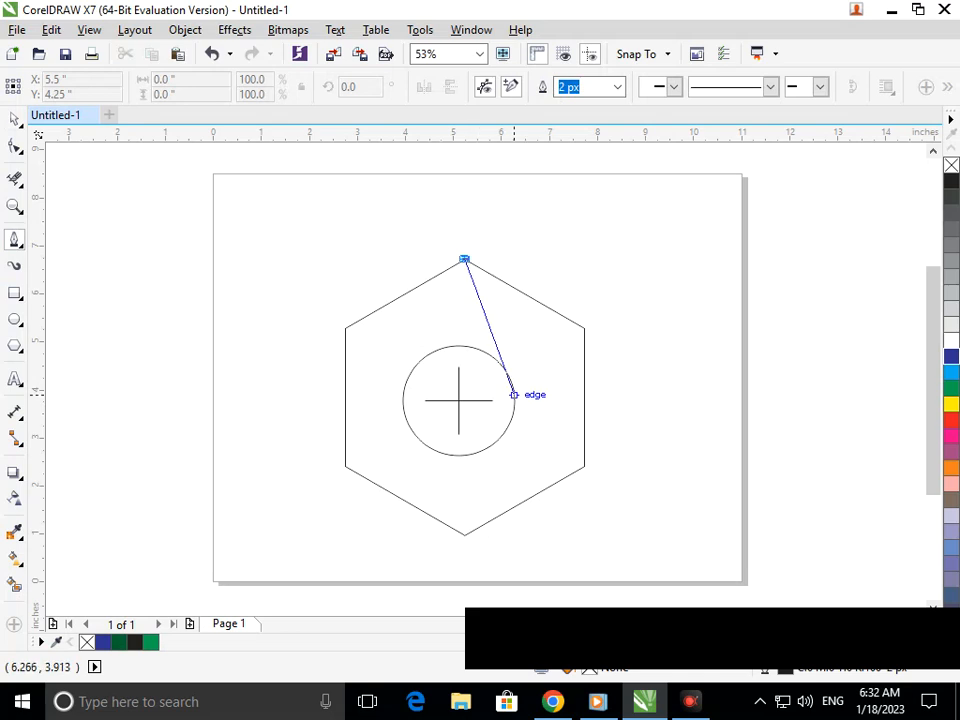
{"action": "left_click", "coordinate": [513, 400]}
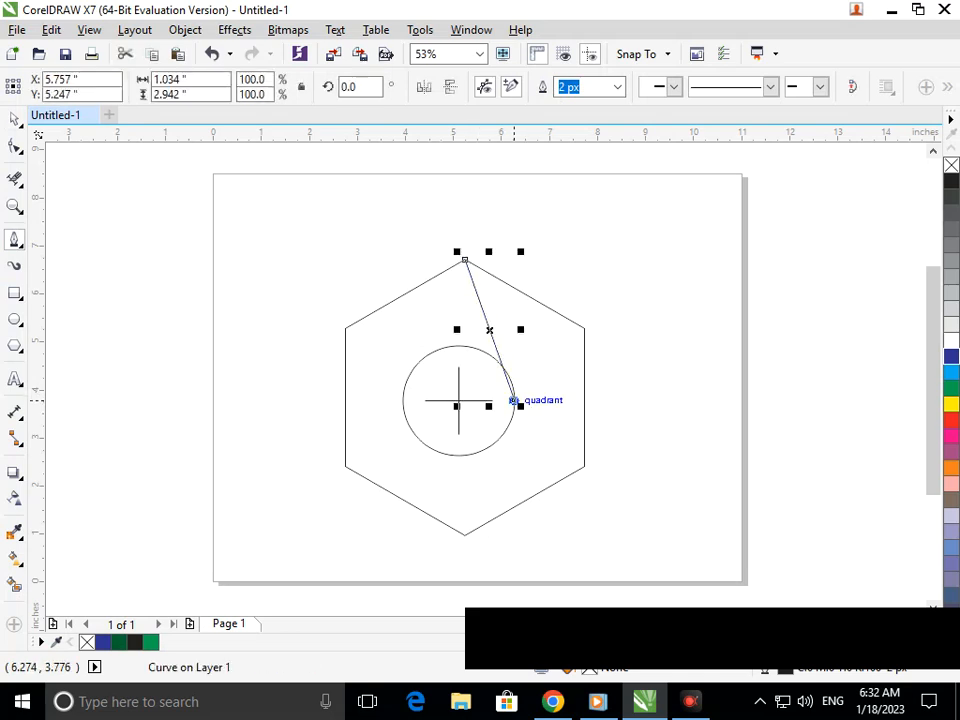
Convert the line to a curve and drag its handles into an S-shape
{"action": "left_click", "coordinate": [14, 147]}
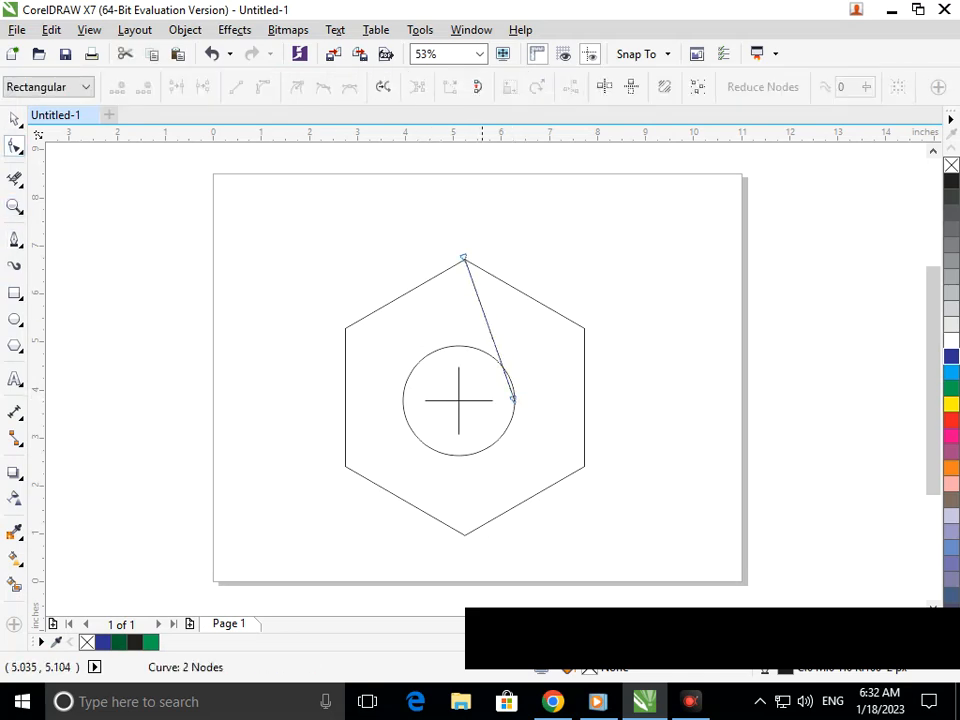
{"action": "left_click", "coordinate": [489, 328]}
{"action": "left_click", "coordinate": [262, 87]}
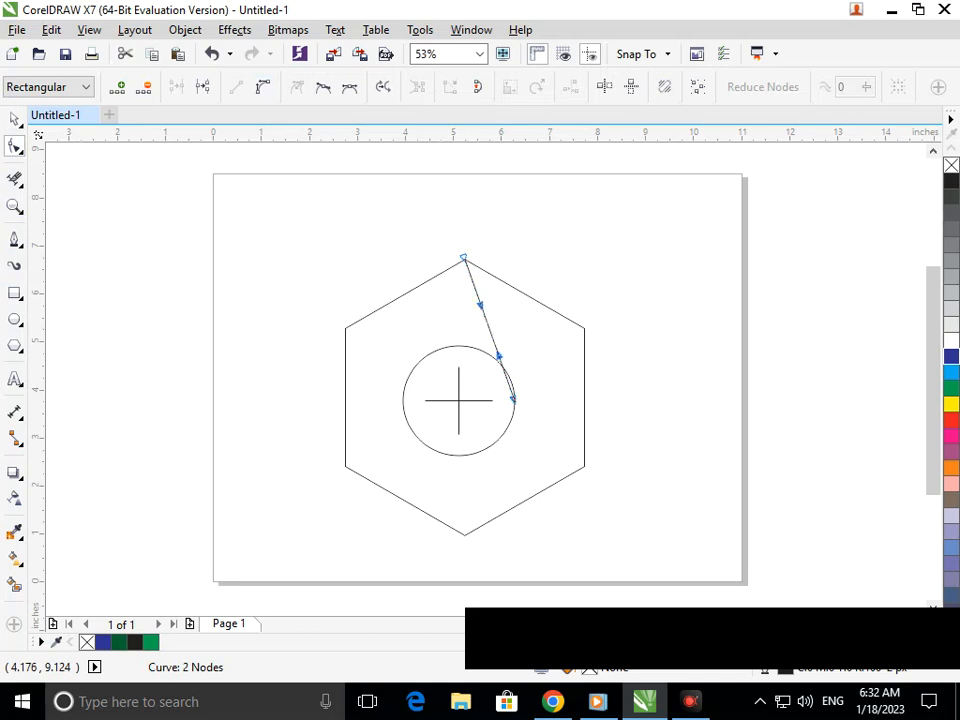
{"action": "left_click_drag", "start_coordinate": [481, 305], "coordinate": [415, 313]}
{"action": "left_click_drag", "start_coordinate": [495, 351], "coordinate": [540, 338]}
{"action": "left_click_drag", "start_coordinate": [416, 314], "coordinate": [408, 329]}
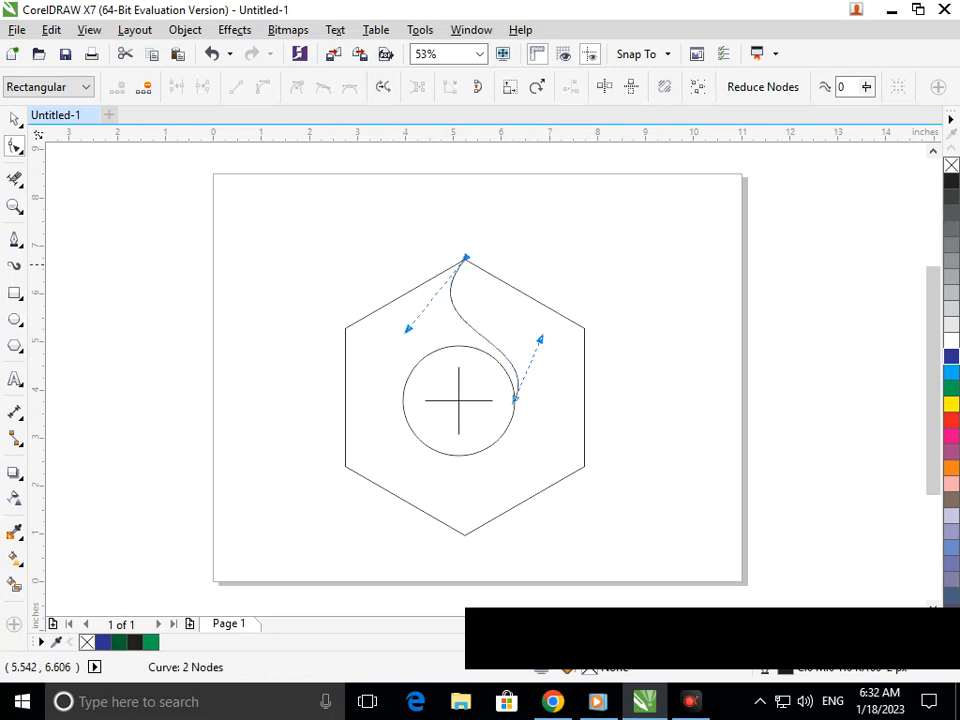
{"action": "mouse_move", "coordinate": [465, 258]}
{"action": "left_mouse_down"}
{"action": "mouse_move", "coordinate": [477, 256]}
{"action": "mouse_move", "coordinate": [465, 258]}
{"action": "left_mouse_up"}
{"action": "left_click", "coordinate": [453, 277]}
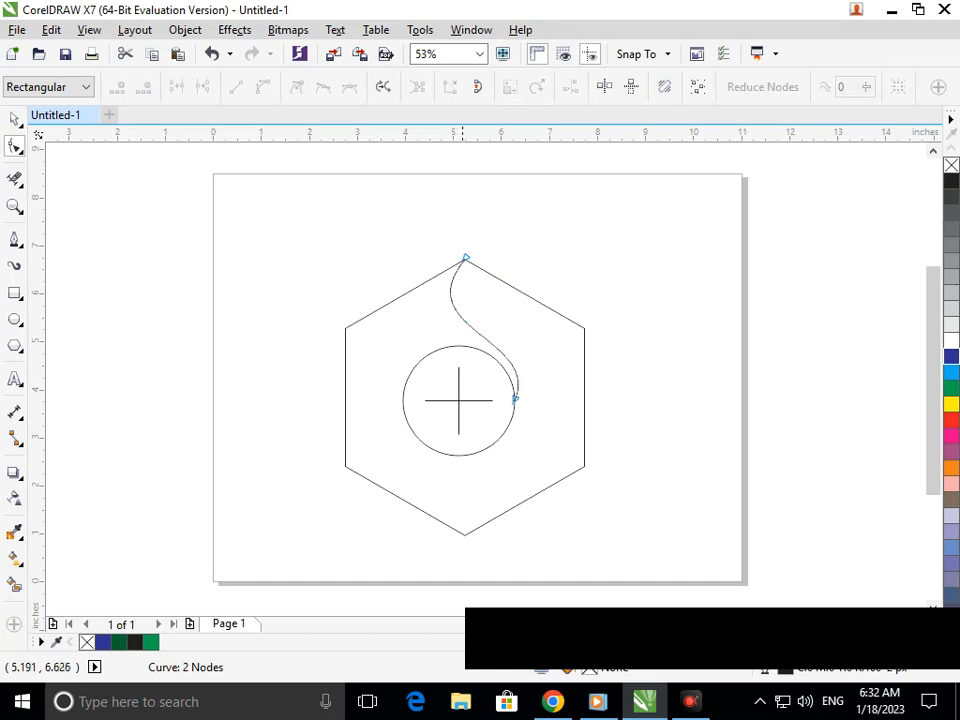
{"action": "left_click", "coordinate": [441, 269]}
{"action": "left_click", "coordinate": [18, 122]}
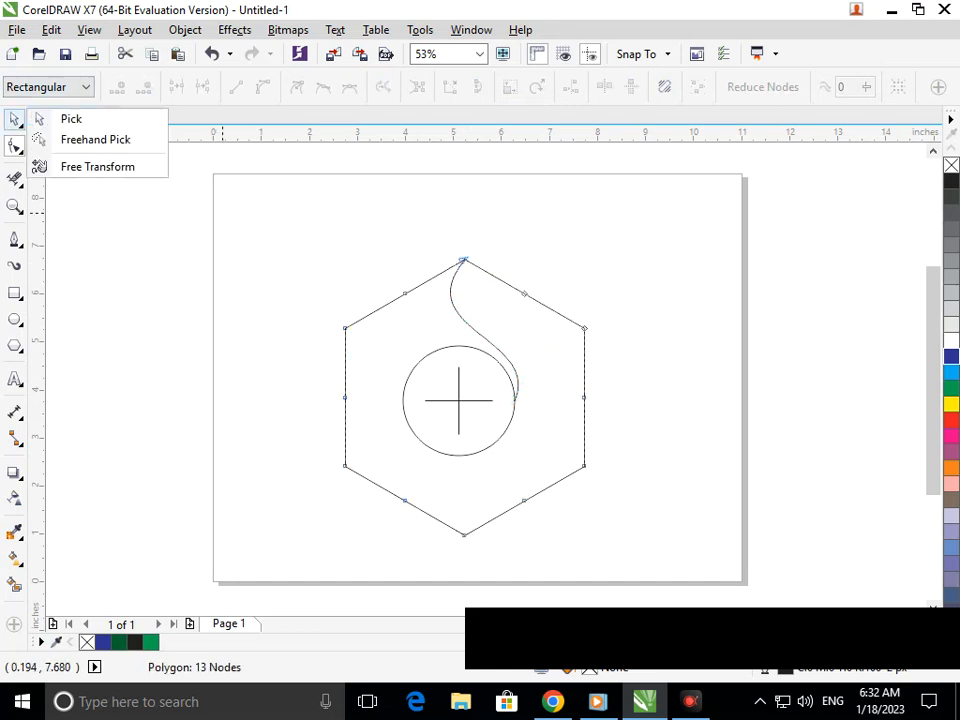
Rotate the S-curve slightly around its lower end on the circle, leaving a copy beside it
{"action": "left_click", "coordinate": [70, 118]}
{"action": "left_click", "coordinate": [388, 289]}
{"action": "left_click", "coordinate": [454, 277]}
{"action": "left_click", "coordinate": [454, 277]}
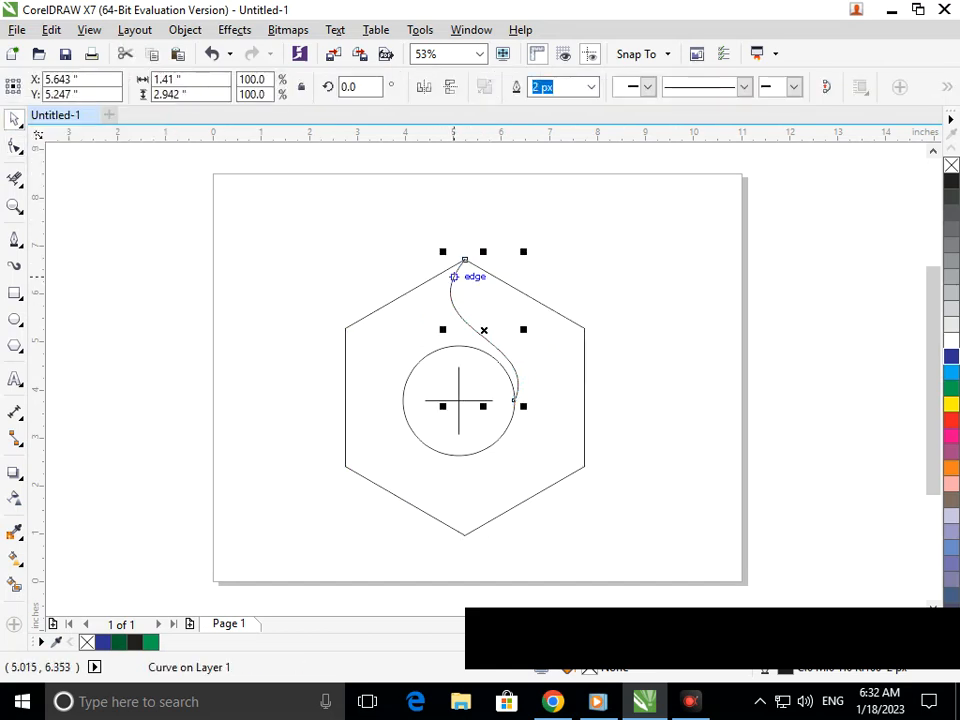
{"action": "left_click_drag", "start_coordinate": [482, 329], "coordinate": [513, 400]}
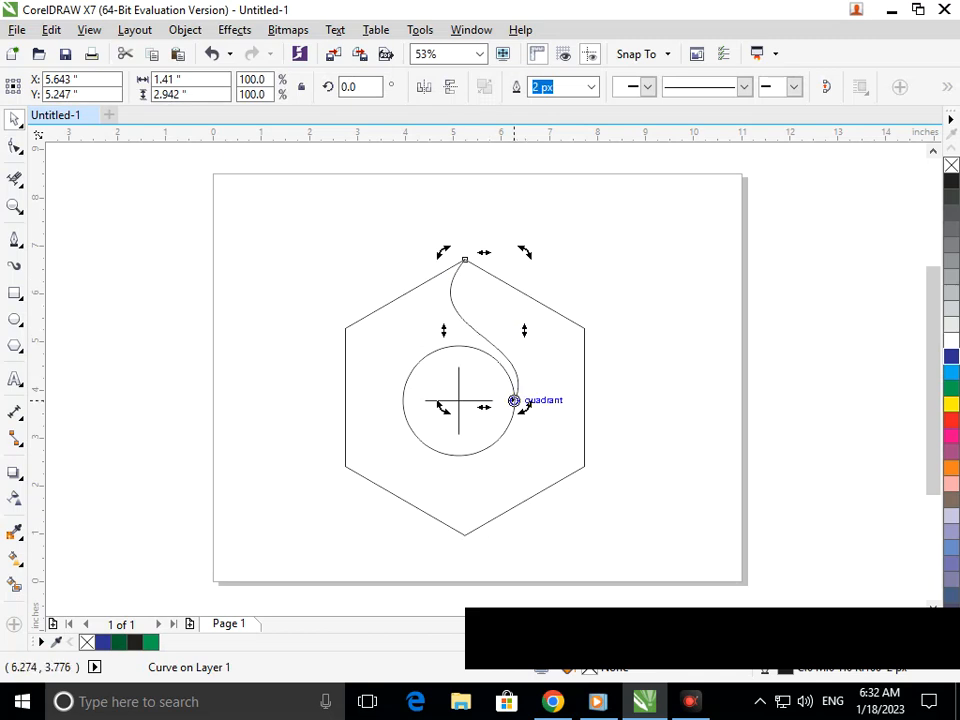
{"action": "left_click_drag", "start_coordinate": [525, 252], "coordinate": [540, 264]}
{"action": "right_click", "coordinate": [540, 264]}
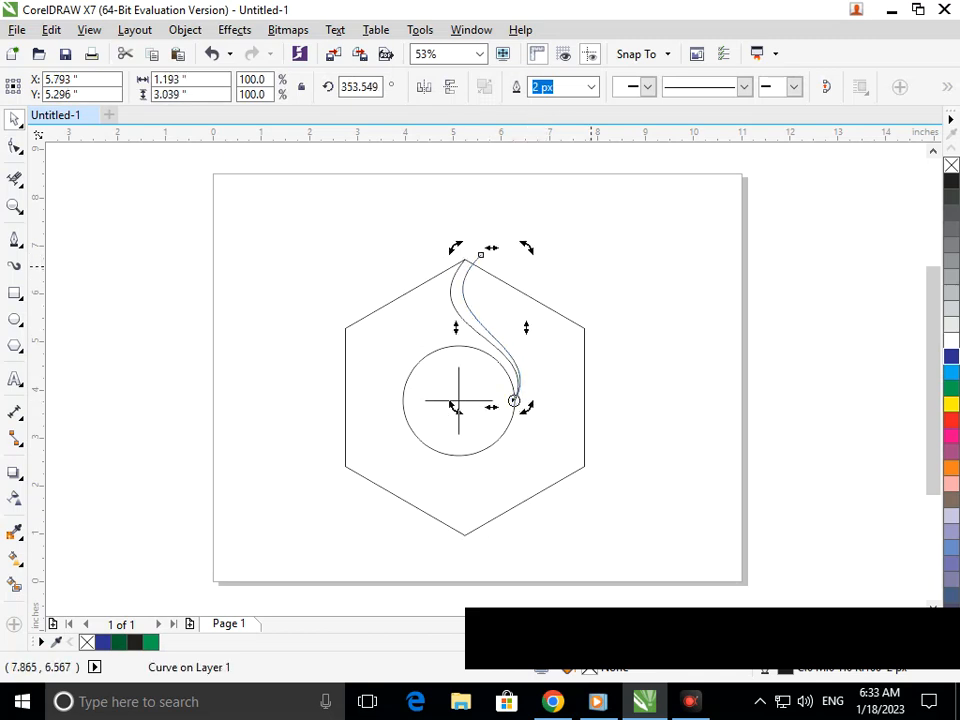
{"action": "key", "text": "Escape"}
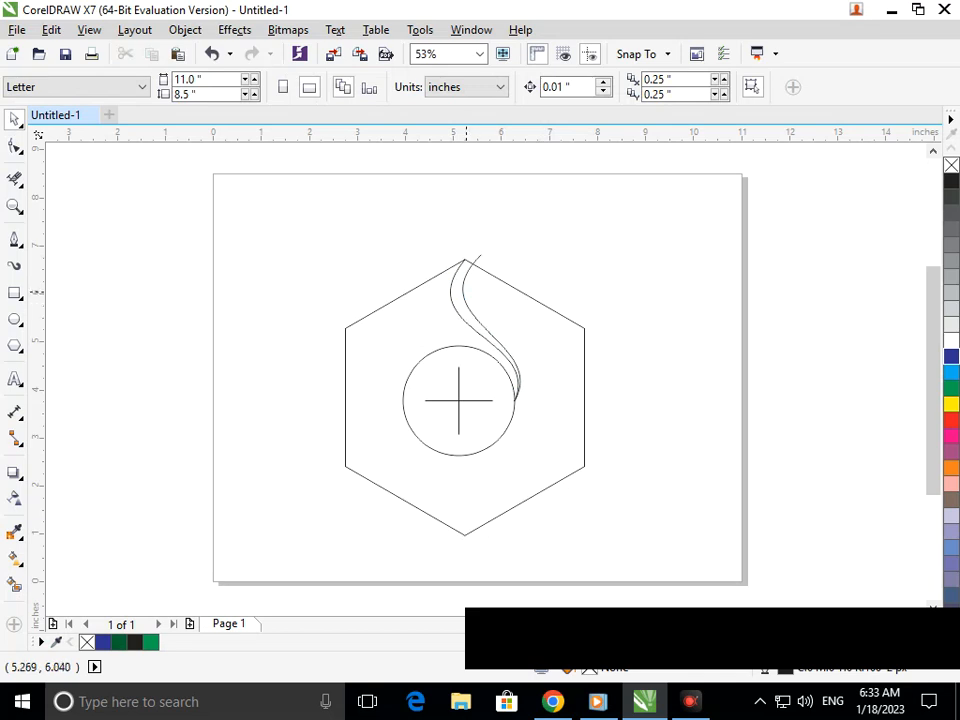
{"action": "key", "text": "F5"}
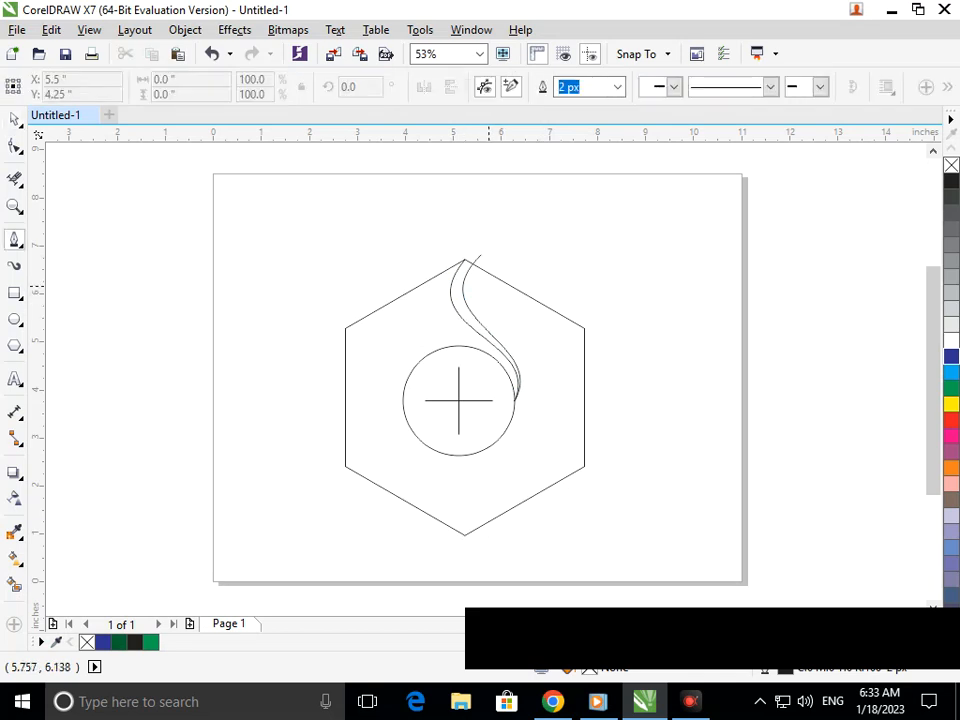
Draw a bowed curve from the S-curves' top to the hexagon's upper-right corner, then begin a line at the circle's right edge
{"action": "left_click", "coordinate": [464, 259]}
{"action": "left_click", "coordinate": [584, 328]}
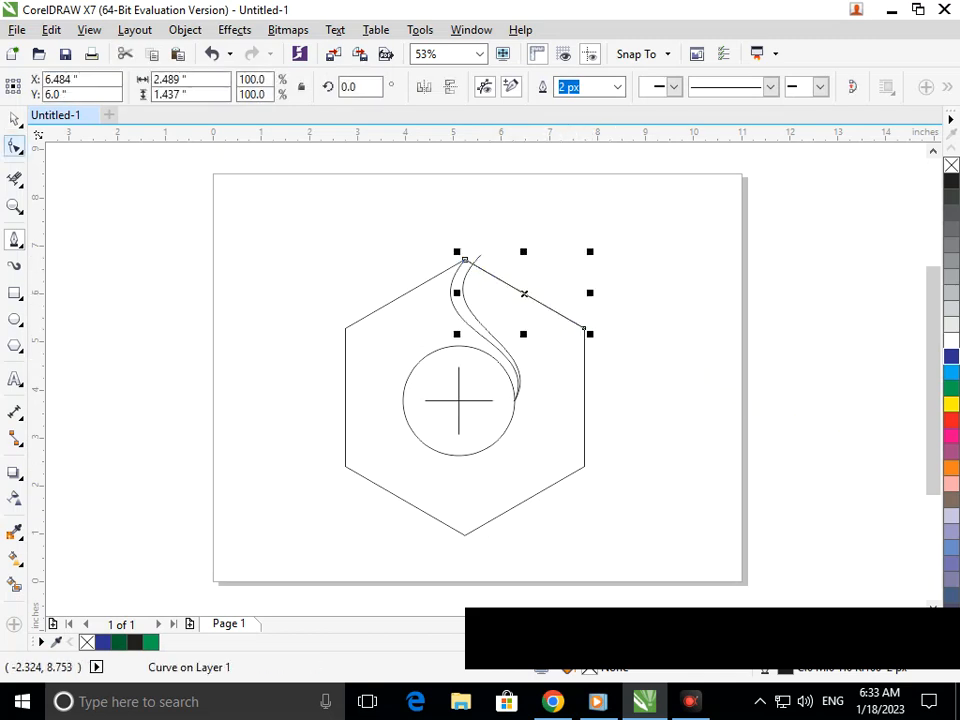
{"action": "key", "text": "F10"}
{"action": "left_click", "coordinate": [527, 295]}
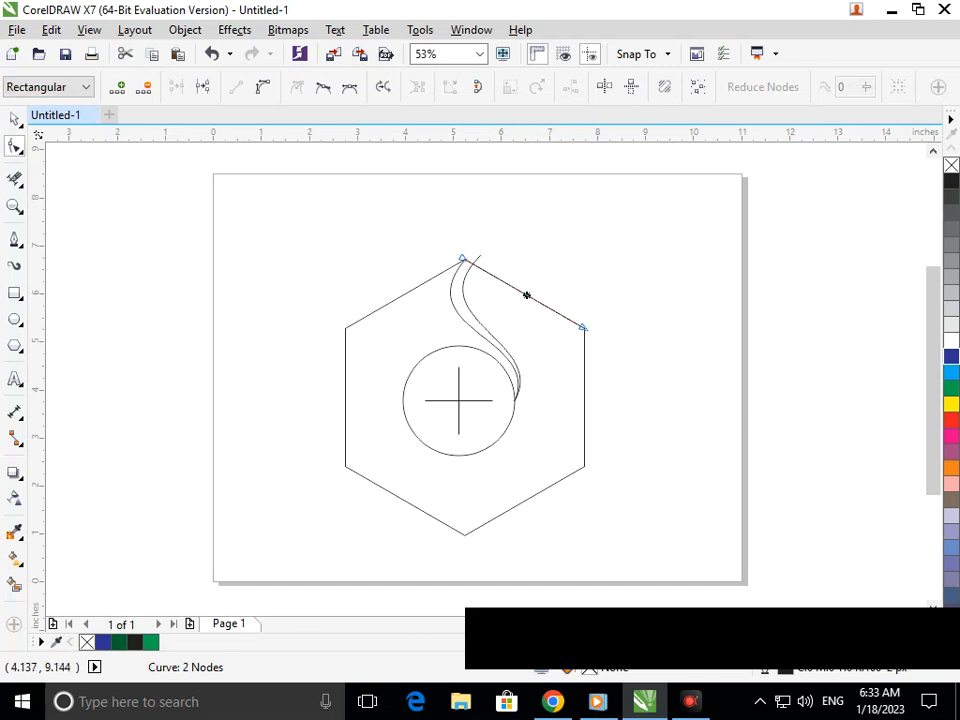
{"action": "left_click", "coordinate": [263, 86]}
{"action": "left_click_drag", "start_coordinate": [503, 282], "coordinate": [497, 255]}
{"action": "left_click_drag", "start_coordinate": [546, 305], "coordinate": [520, 341]}
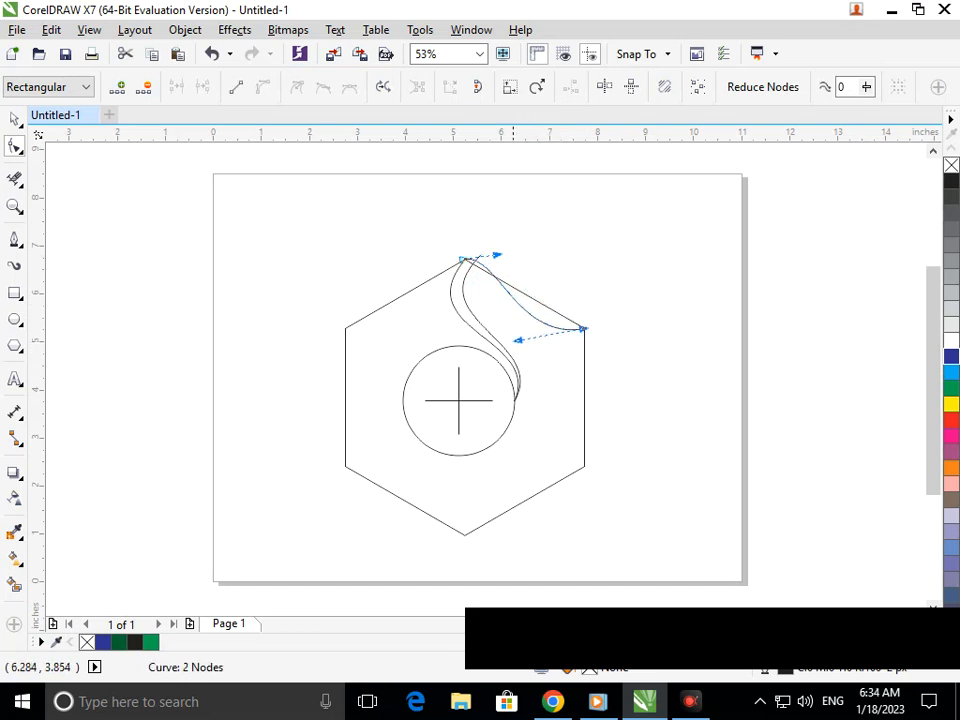
{"action": "left_click", "coordinate": [14, 240]}
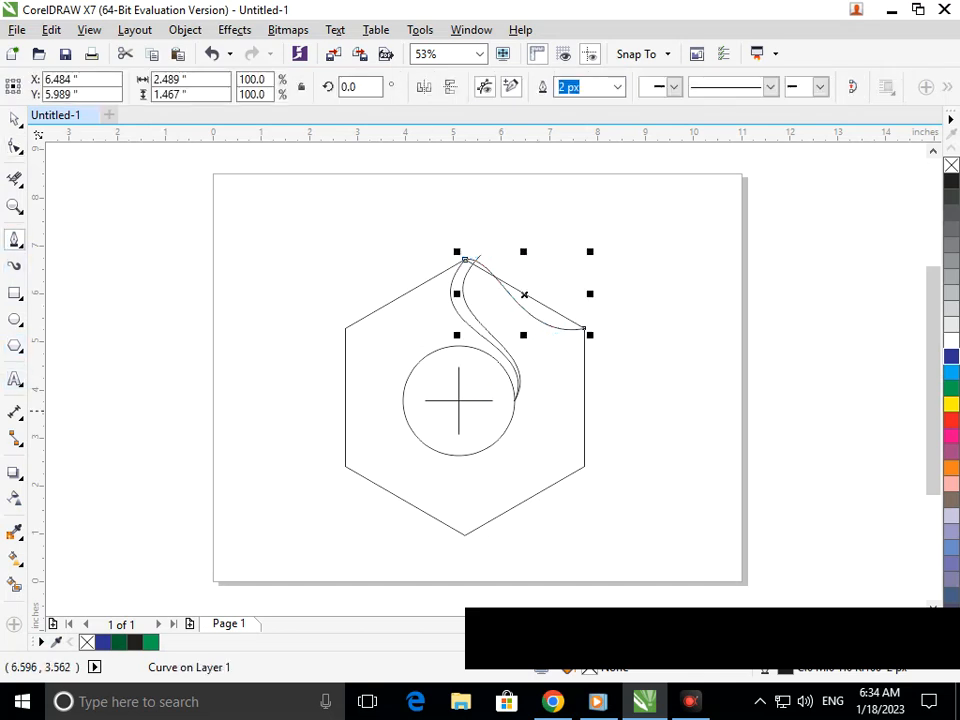
{"action": "left_click", "coordinate": [513, 400]}
Finish the line at the upper-right corner and bend it into an inward curve
{"action": "double_click", "coordinate": [585, 328]}
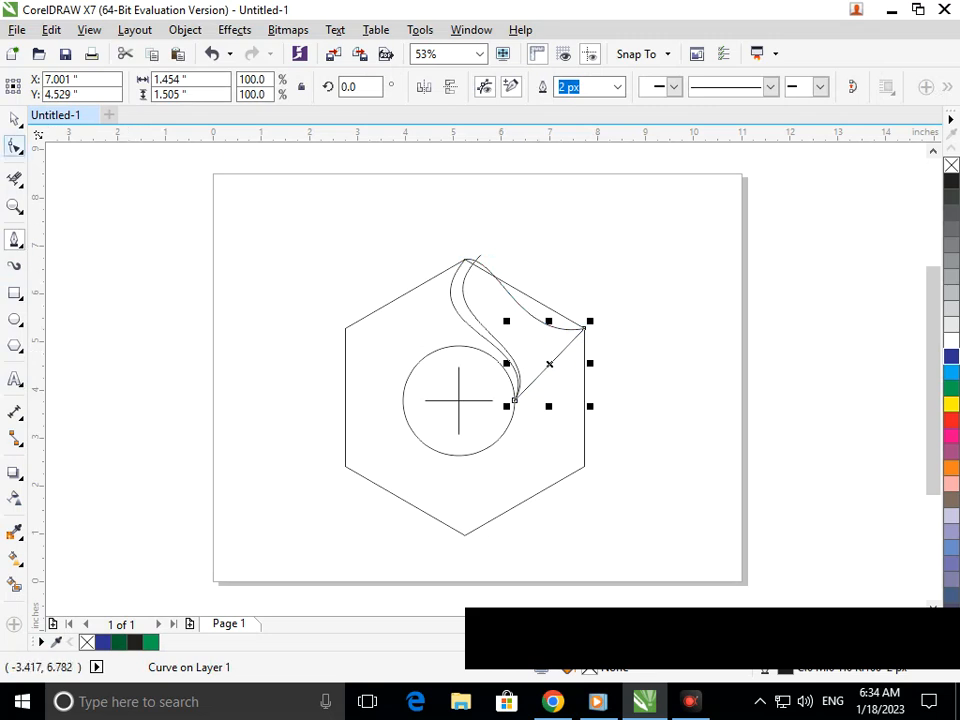
{"action": "left_click", "coordinate": [15, 147]}
{"action": "left_click", "coordinate": [547, 366]}
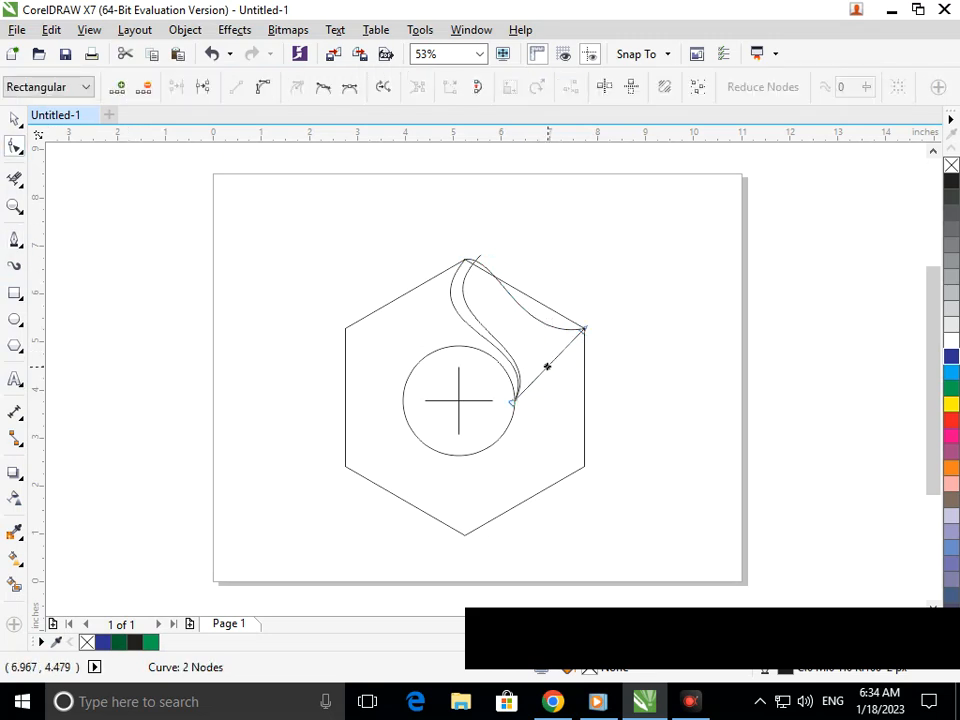
{"action": "left_click", "coordinate": [263, 87]}
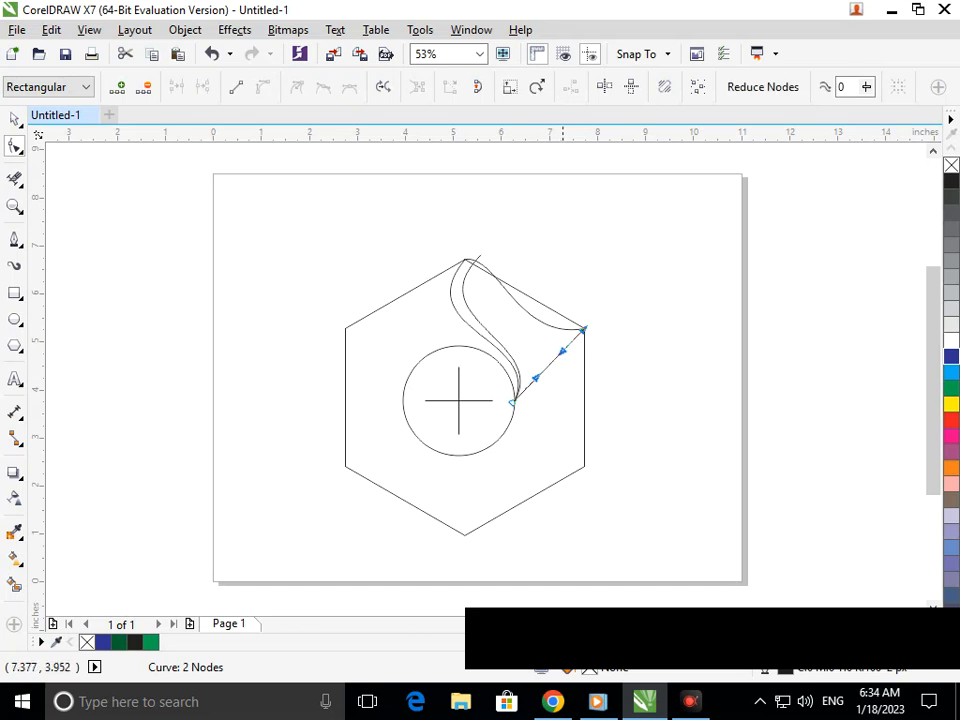
{"action": "left_click_drag", "start_coordinate": [561, 347], "coordinate": [533, 322]}
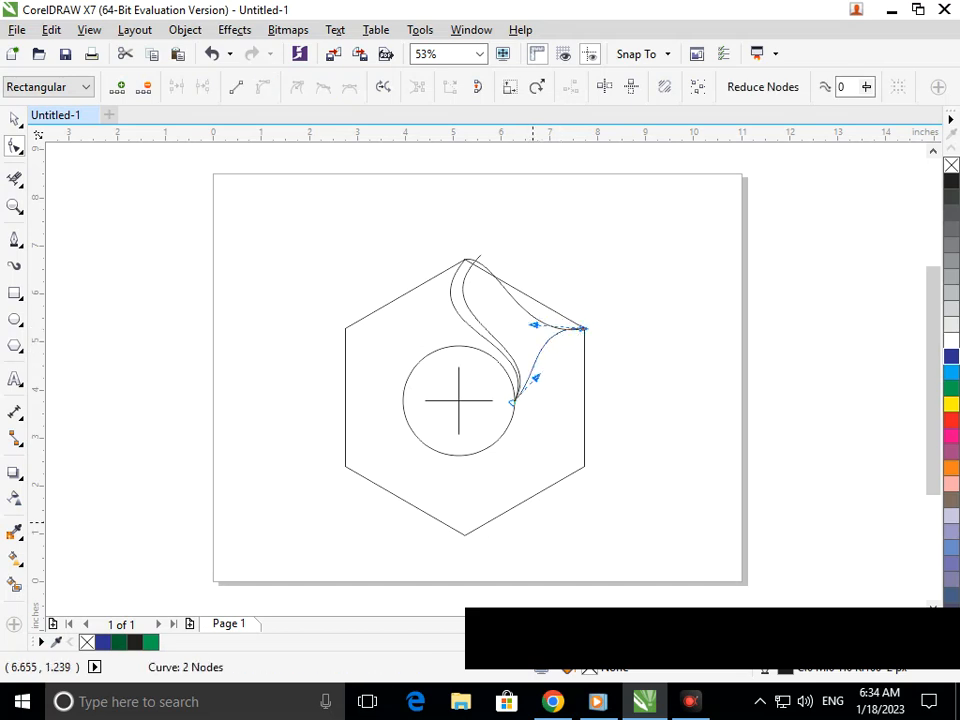
{"action": "left_click", "coordinate": [598, 358]}
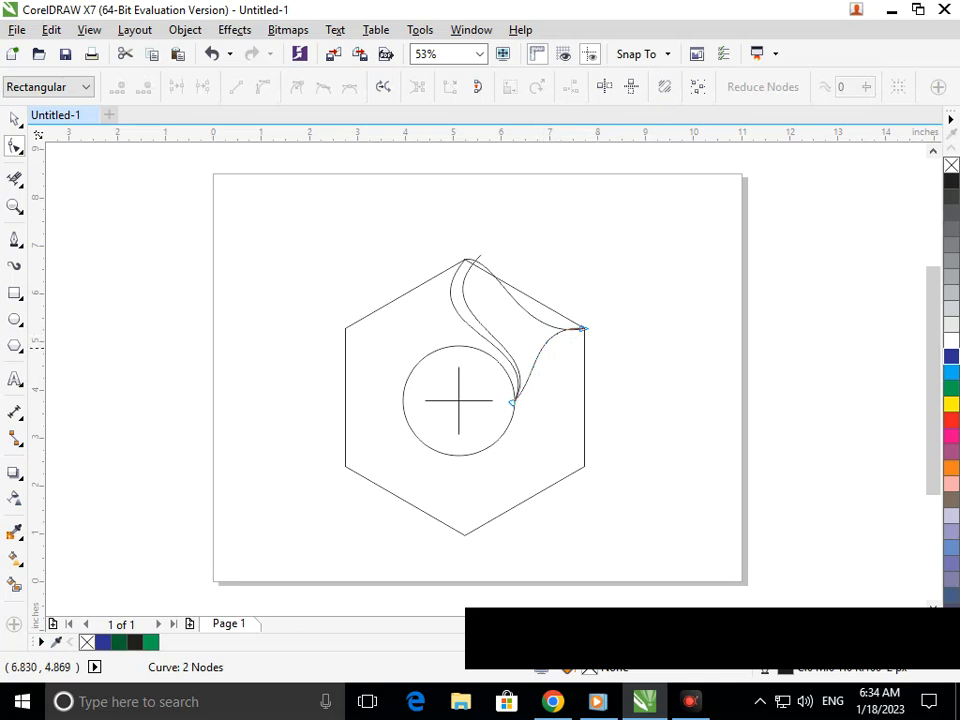
{"action": "left_click", "coordinate": [541, 348]}
{"action": "mouse_move", "coordinate": [541, 348]}
{"action": "left_mouse_down"}
{"action": "mouse_move", "coordinate": [547, 363]}
{"action": "mouse_move", "coordinate": [537, 352]}
{"action": "left_mouse_up"}
Zoom into the corner and snap the lower curve's end onto the upper curve
{"action": "key", "text": "F2"}
{"action": "left_click_drag", "start_coordinate": [488, 268], "coordinate": [632, 404]}
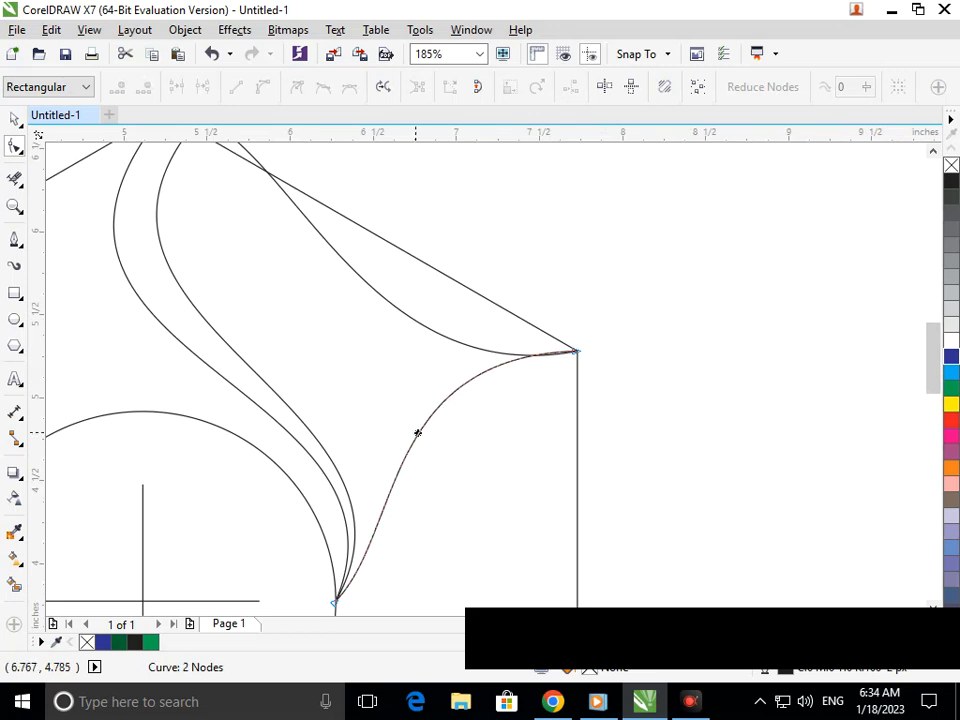
{"action": "key", "text": "F2"}
{"action": "left_click_drag", "start_coordinate": [494, 315], "coordinate": [644, 400]}
{"action": "left_click_drag", "start_coordinate": [412, 343], "coordinate": [411, 351]}
{"action": "key", "text": "F3"}
{"action": "key", "text": "F3"}
{"action": "left_click", "coordinate": [14, 178]}
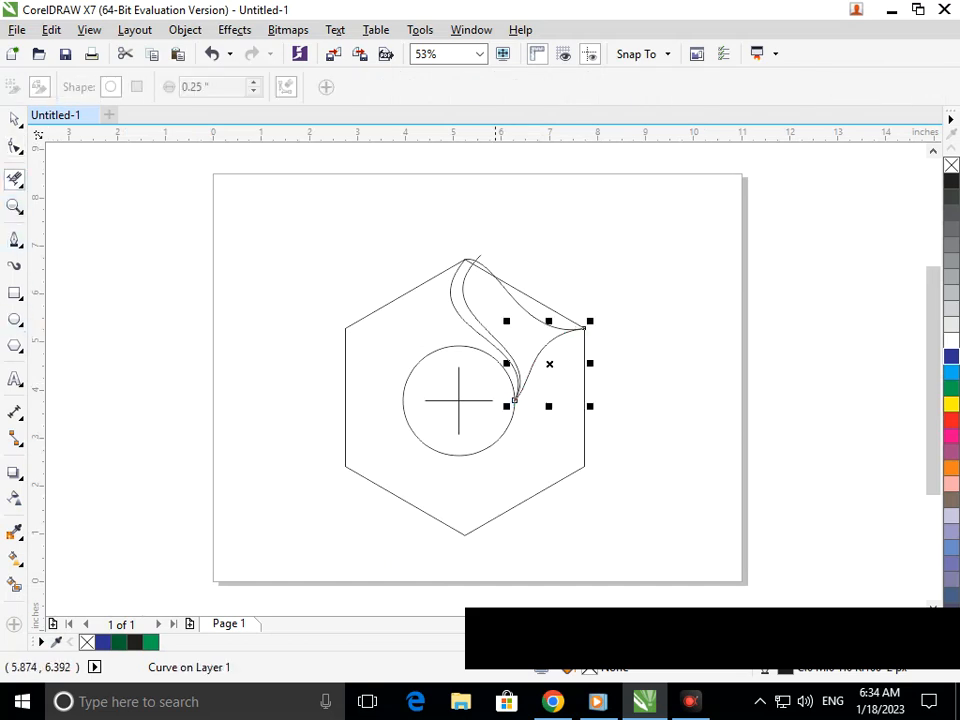
Erase the leftover straight segment and check the curve tops up close
{"action": "scroll", "coordinate": [555, 315], "scroll_direction": "up", "scroll_amount": 3}
{"action": "left_click_drag", "start_coordinate": [503, 348], "coordinate": [502, 352]}
{"action": "left_click_drag", "start_coordinate": [332, 311], "coordinate": [407, 356]}
{"action": "key", "text": "F3"}
{"action": "key", "text": "F2"}
{"action": "mouse_move", "coordinate": [403, 229]}
{"action": "left_mouse_down"}
{"action": "mouse_move", "coordinate": [600, 350]}
{"action": "mouse_move", "coordinate": [434, 248]}
{"action": "mouse_move", "coordinate": [423, 267]}
{"action": "left_mouse_up"}
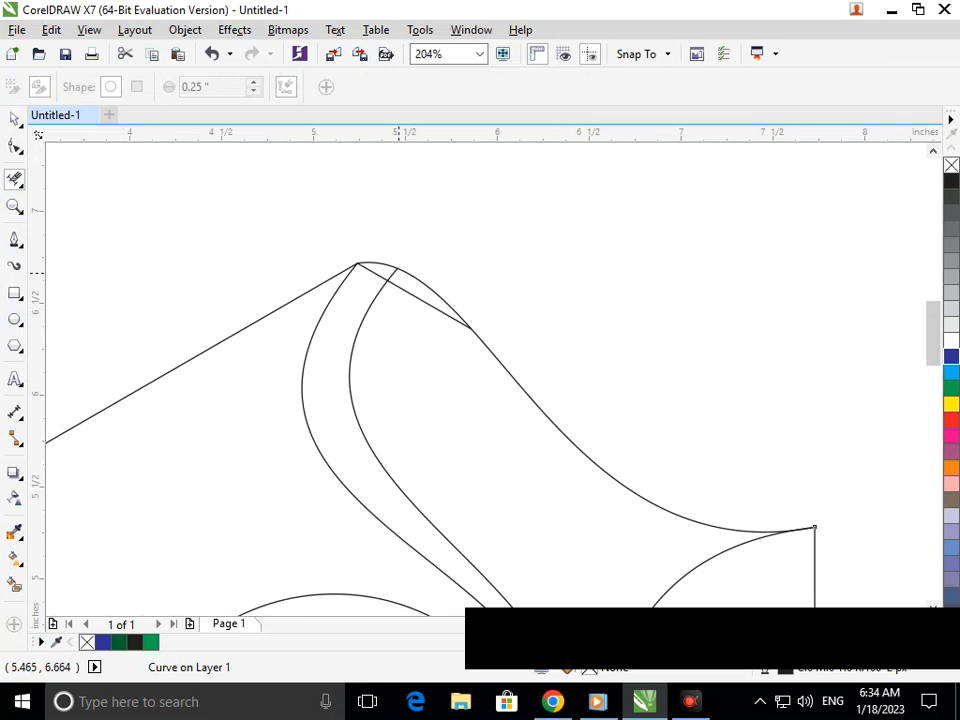
{"action": "key", "text": "F3"}
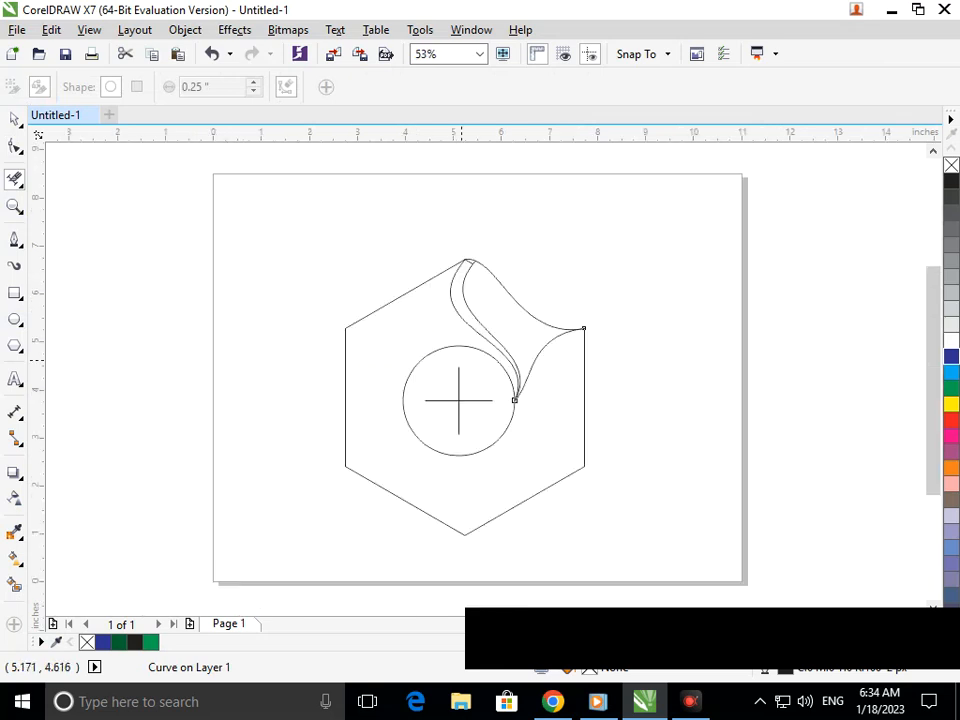
{"action": "key", "text": "F2"}
{"action": "left_click_drag", "start_coordinate": [394, 229], "coordinate": [601, 342]}
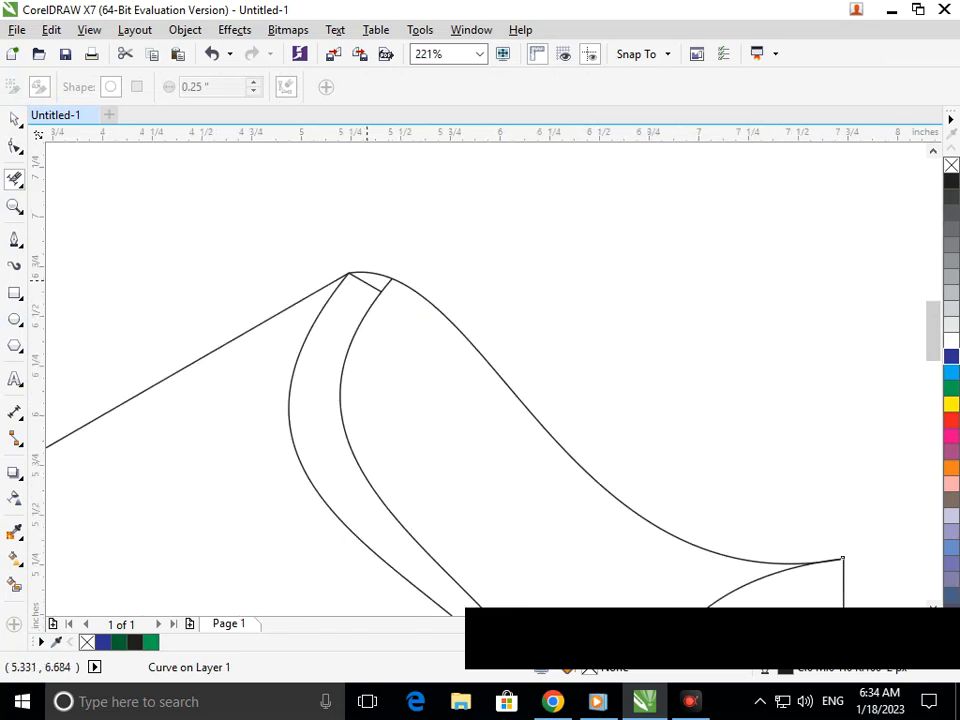
{"action": "key", "text": "F3"}
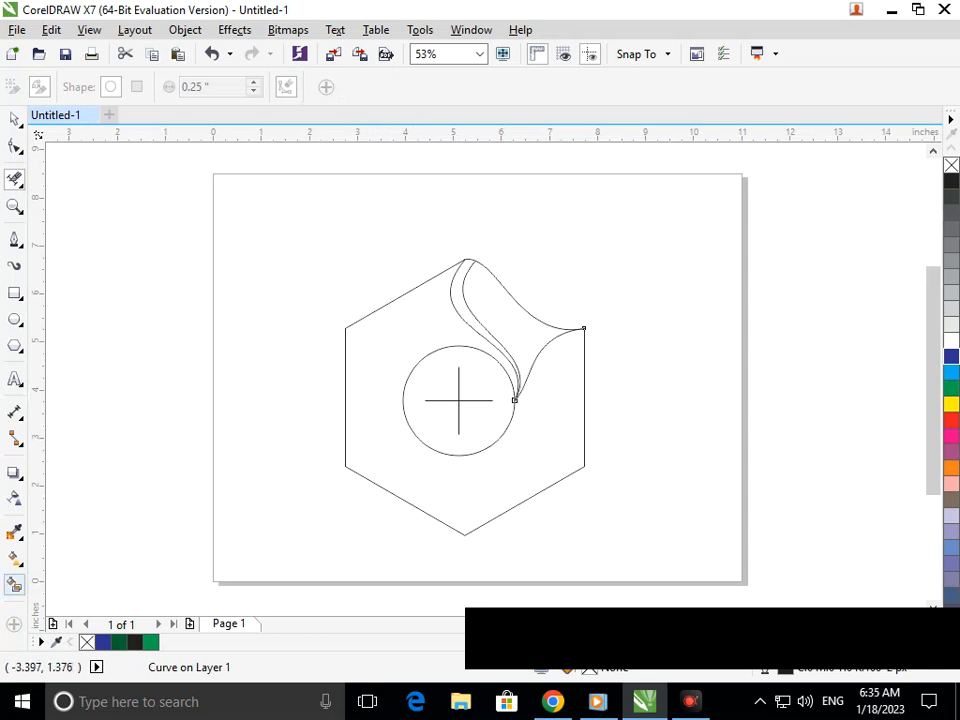
Smart Fill the swoosh dark green and the narrow strip beside it blue
{"action": "left_click", "coordinate": [14, 585]}
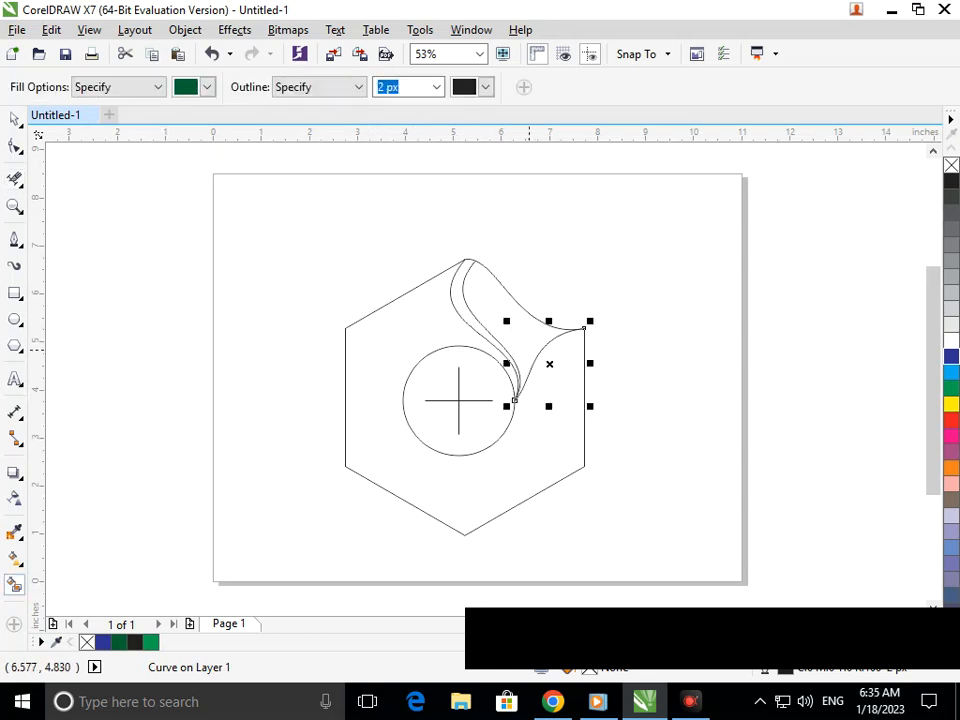
{"action": "left_click", "coordinate": [520, 346]}
{"action": "left_click", "coordinate": [506, 352]}
{"action": "left_click", "coordinate": [952, 356]}
{"action": "key", "text": "space"}
Select the thin blue strip and drag a linear fountain fill across it
{"action": "key", "text": "Escape"}
{"action": "left_click", "coordinate": [465, 328]}
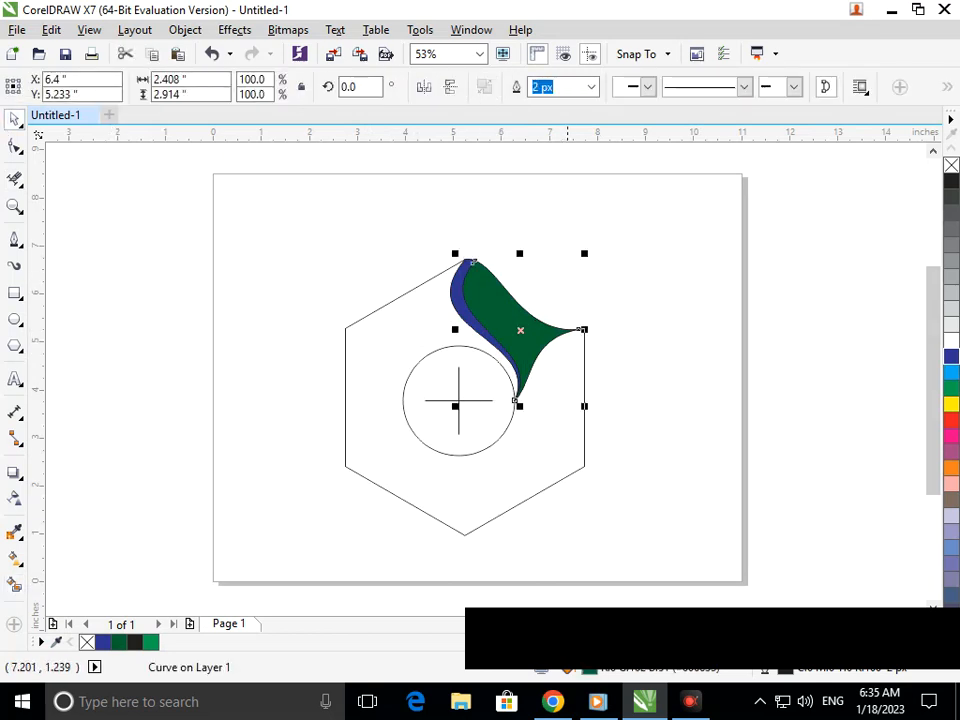
{"action": "left_click", "coordinate": [575, 529]}
{"action": "left_click", "coordinate": [463, 315]}
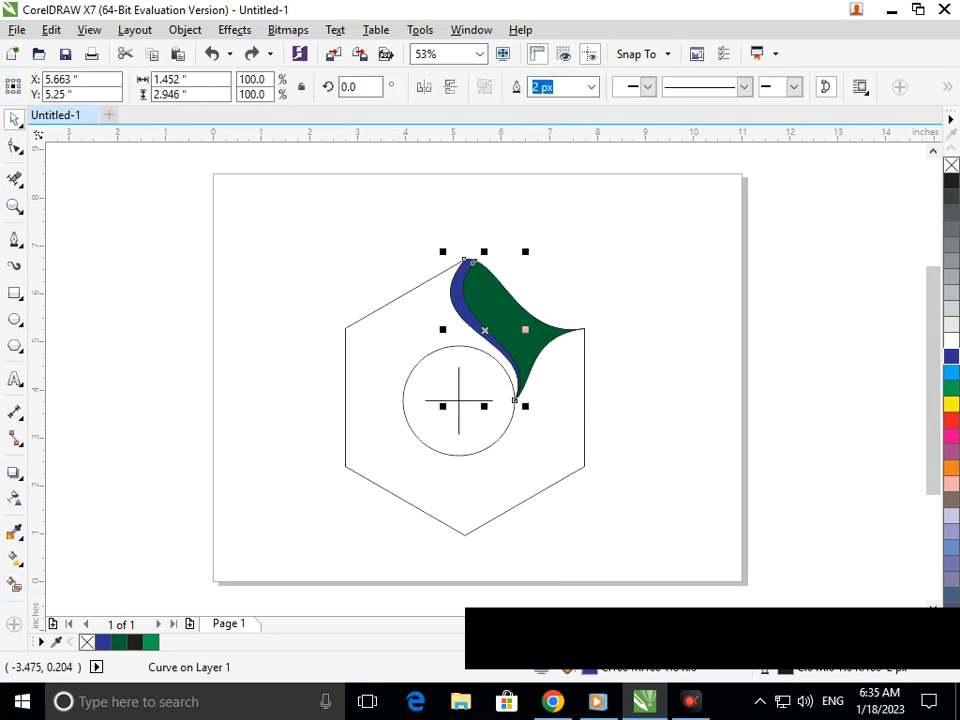
{"action": "left_click", "coordinate": [15, 558]}
{"action": "left_click", "coordinate": [80, 553]}
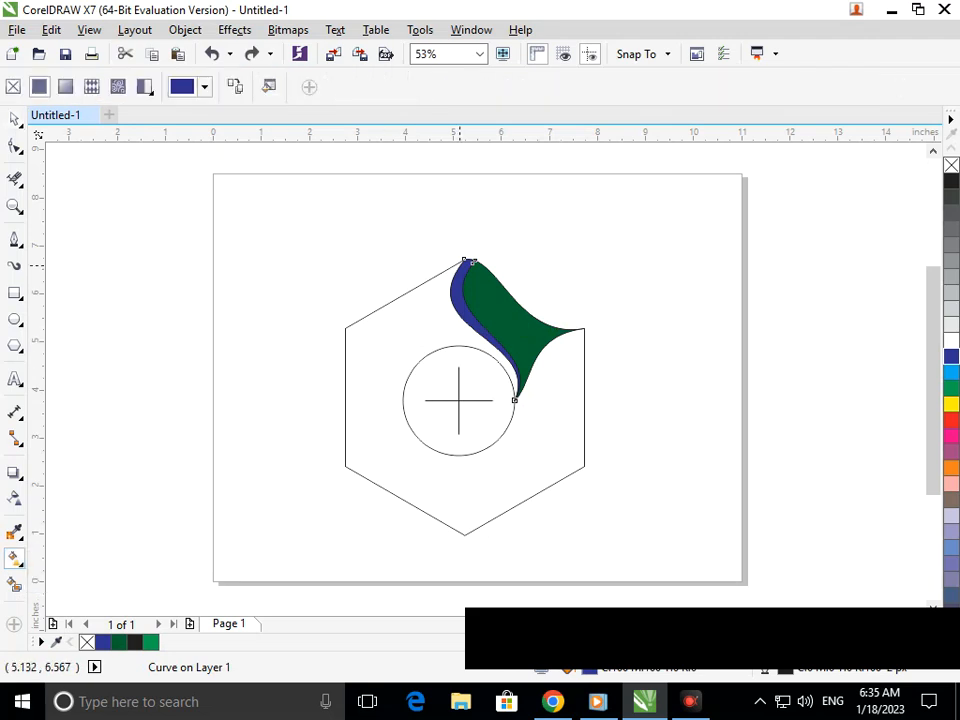
{"action": "left_click_drag", "start_coordinate": [464, 258], "coordinate": [512, 391]}
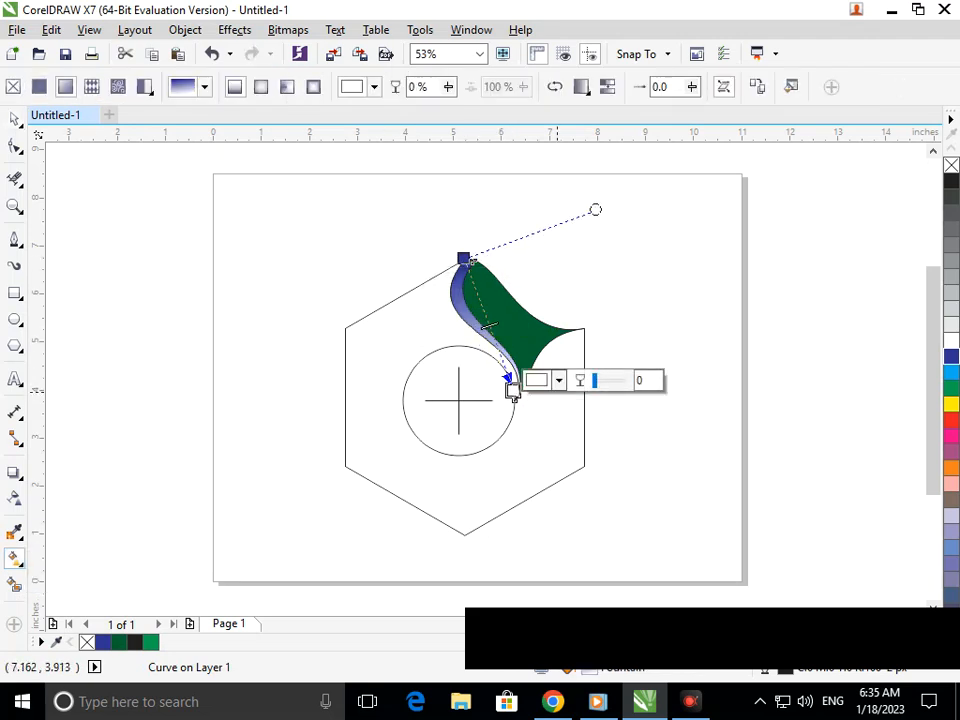
Redraw the gradient along the strip and set its end colour to #0ADAFF
{"action": "left_click", "coordinate": [559, 381]}
{"action": "left_click_drag", "start_coordinate": [626, 471], "coordinate": [628, 462]}
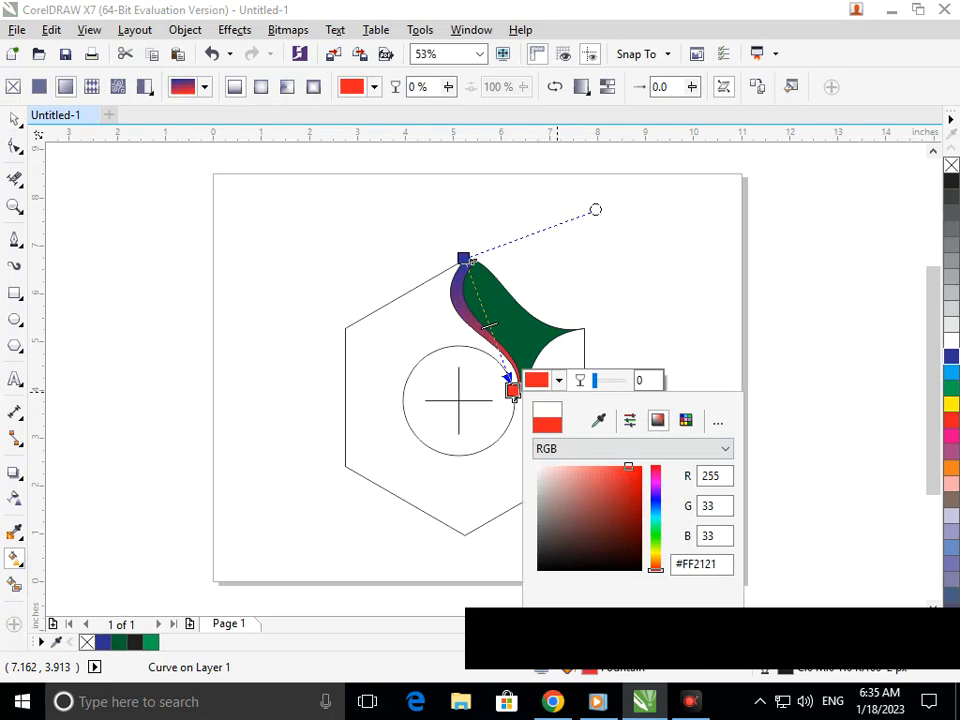
{"action": "left_click_drag", "start_coordinate": [486, 268], "coordinate": [531, 366]}
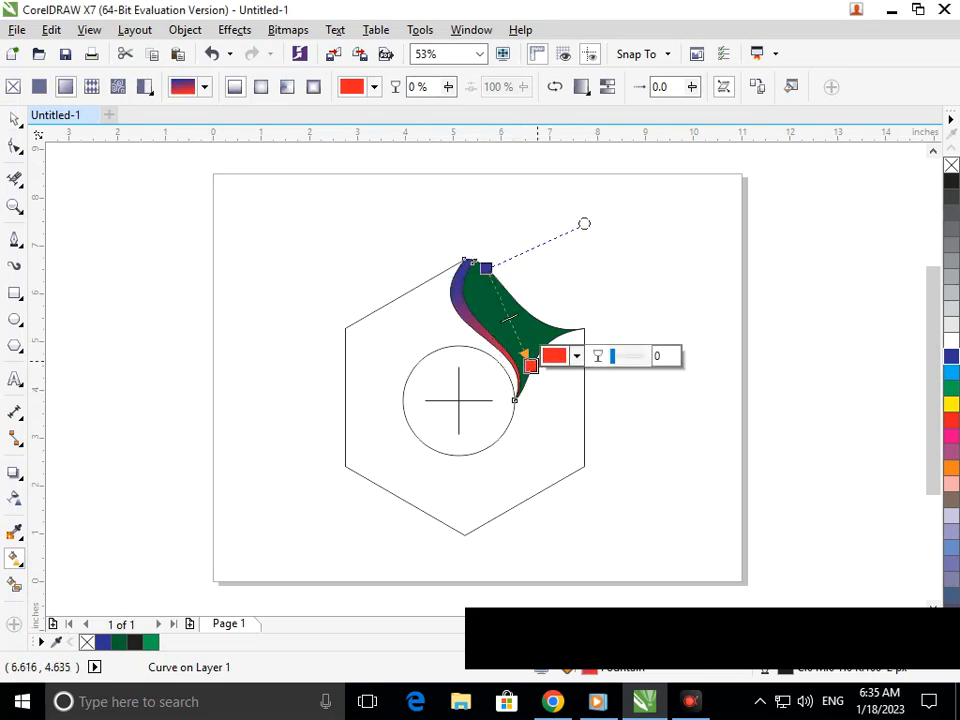
{"action": "left_click", "coordinate": [577, 356]}
{"action": "left_click", "coordinate": [648, 442]}
{"action": "left_click_drag", "start_coordinate": [673, 545], "coordinate": [673, 491]}
{"action": "left_click", "coordinate": [656, 442]}
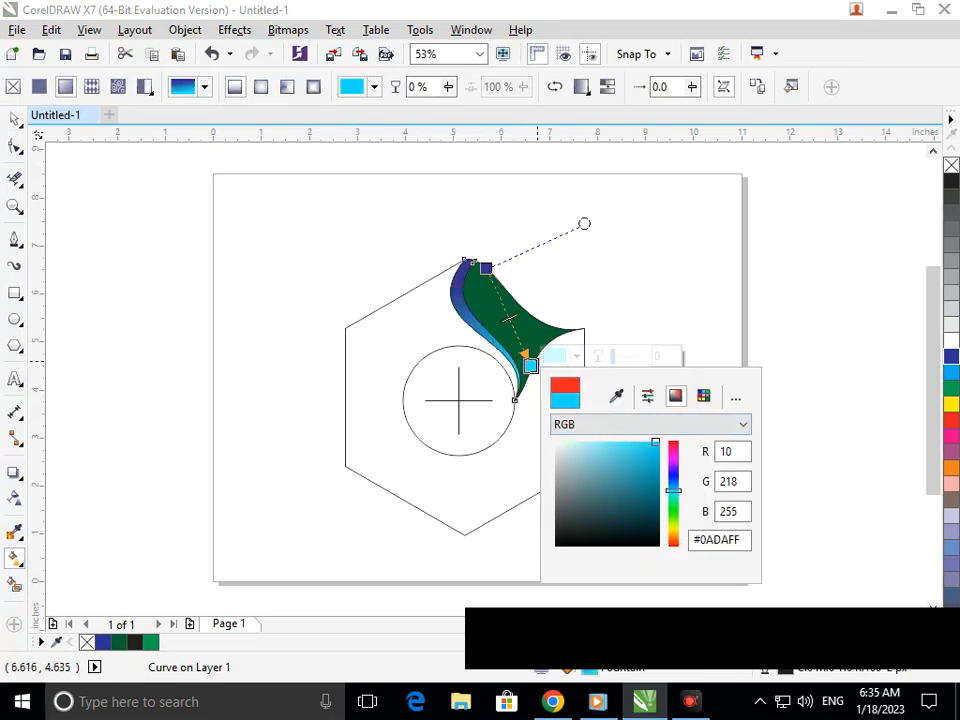
{"action": "left_click", "coordinate": [521, 324]}
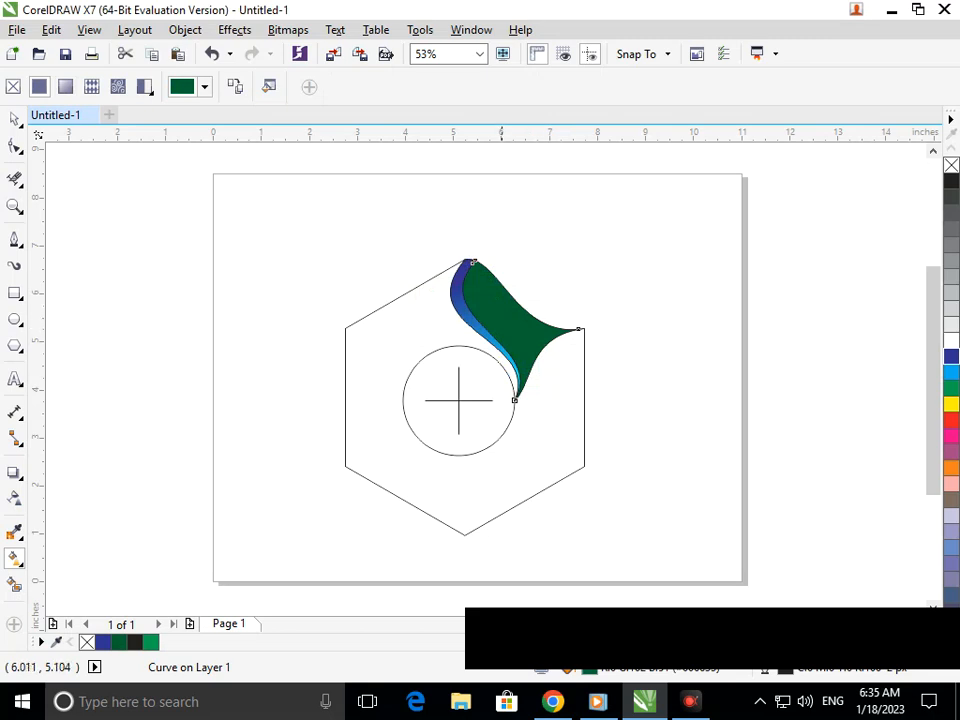
Give the swoosh a linear gradient ending in bright green
{"action": "key", "text": "ctrl+z"}
{"action": "left_click_drag", "start_coordinate": [510, 317], "coordinate": [520, 330]}
{"action": "key", "text": "ctrl+z"}
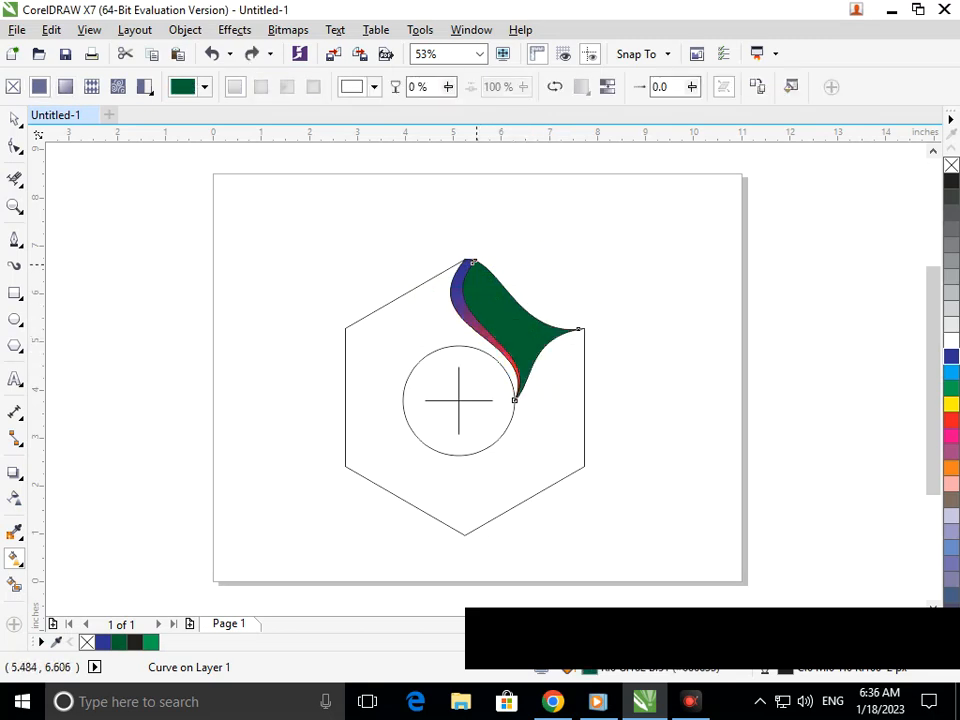
{"action": "left_click_drag", "start_coordinate": [472, 260], "coordinate": [536, 384]}
{"action": "left_click", "coordinate": [562, 372]}
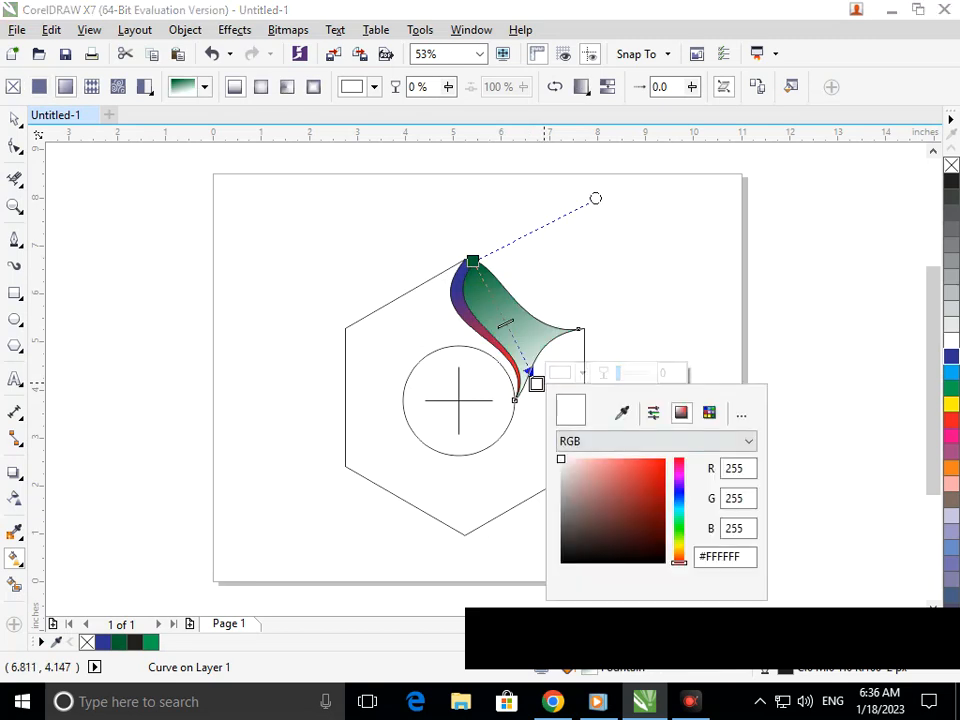
{"action": "left_click", "coordinate": [664, 460]}
{"action": "left_click_drag", "start_coordinate": [679, 560], "coordinate": [679, 524]}
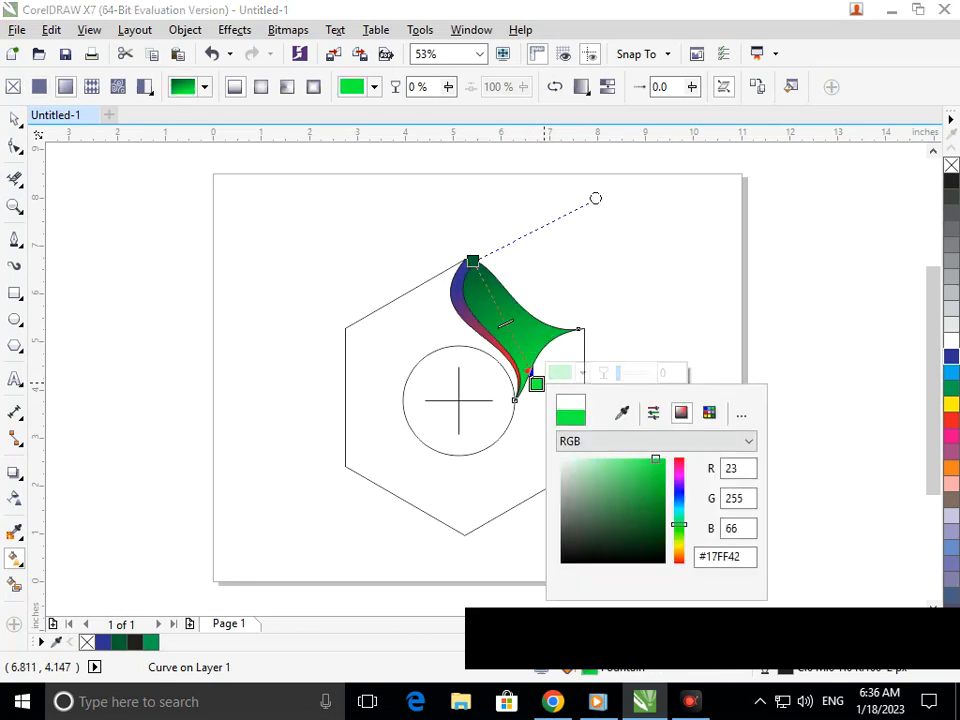
{"action": "left_click", "coordinate": [473, 261]}
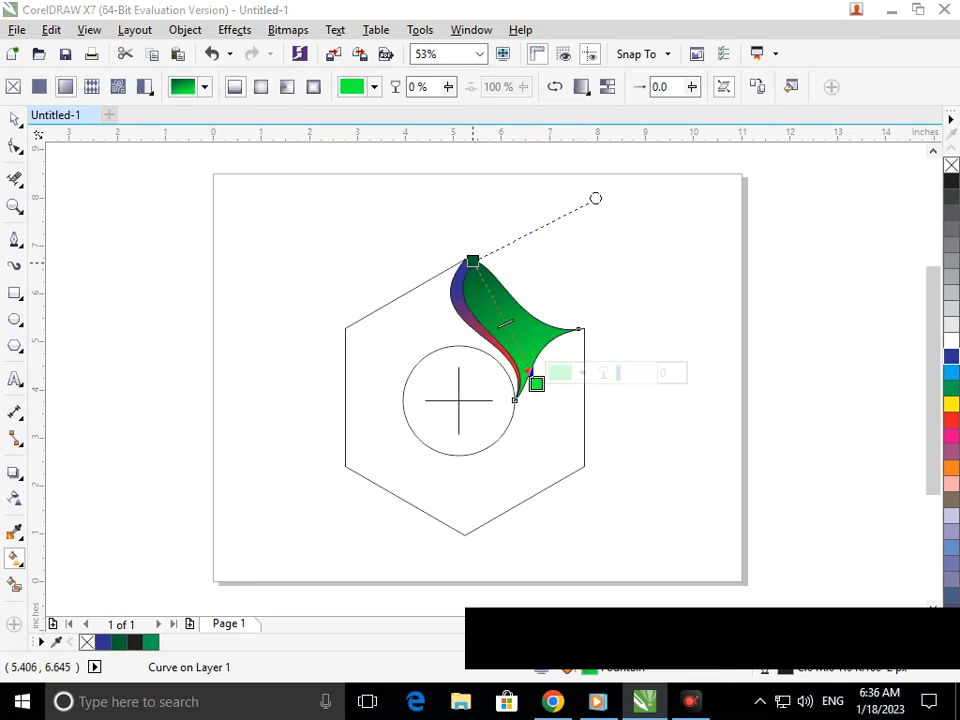
Change the swoosh gradient's start node colour to pink
{"action": "left_click", "coordinate": [518, 250]}
{"action": "left_click", "coordinate": [593, 337]}
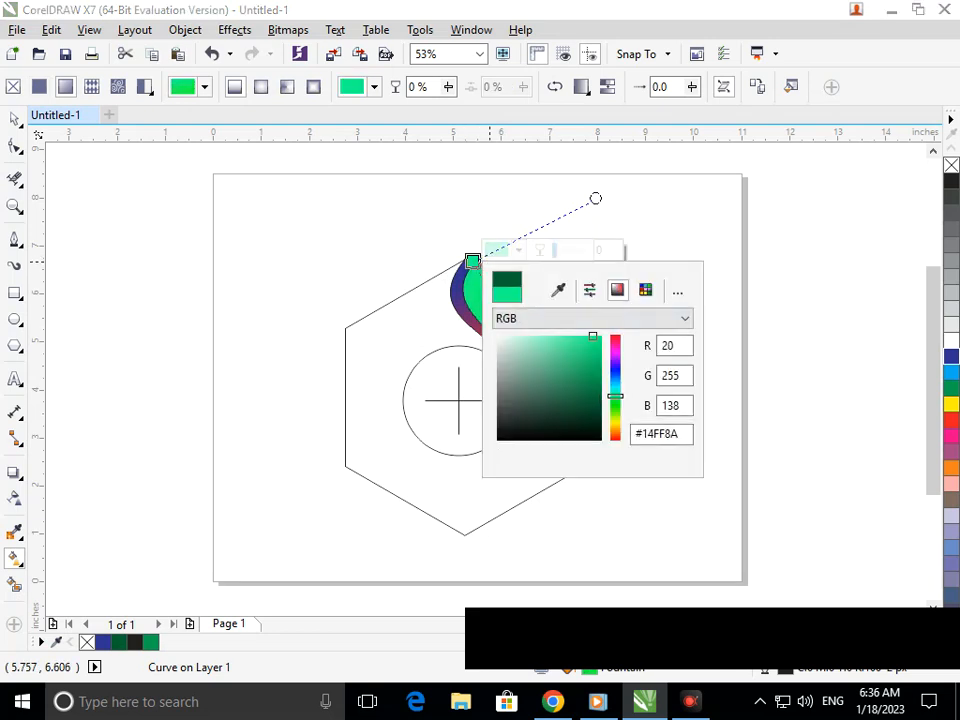
{"action": "left_click_drag", "start_coordinate": [615, 396], "coordinate": [615, 371]}
{"action": "left_click", "coordinate": [615, 342]}
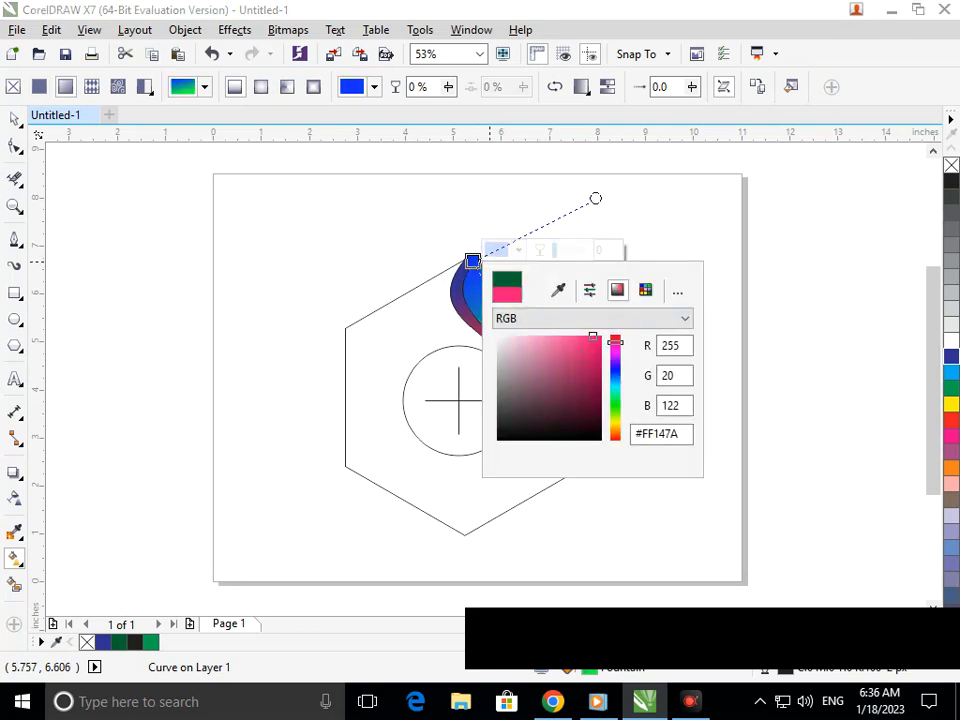
{"action": "left_click", "coordinate": [586, 344]}
{"action": "left_click", "coordinate": [590, 341]}
{"action": "left_click", "coordinate": [461, 320]}
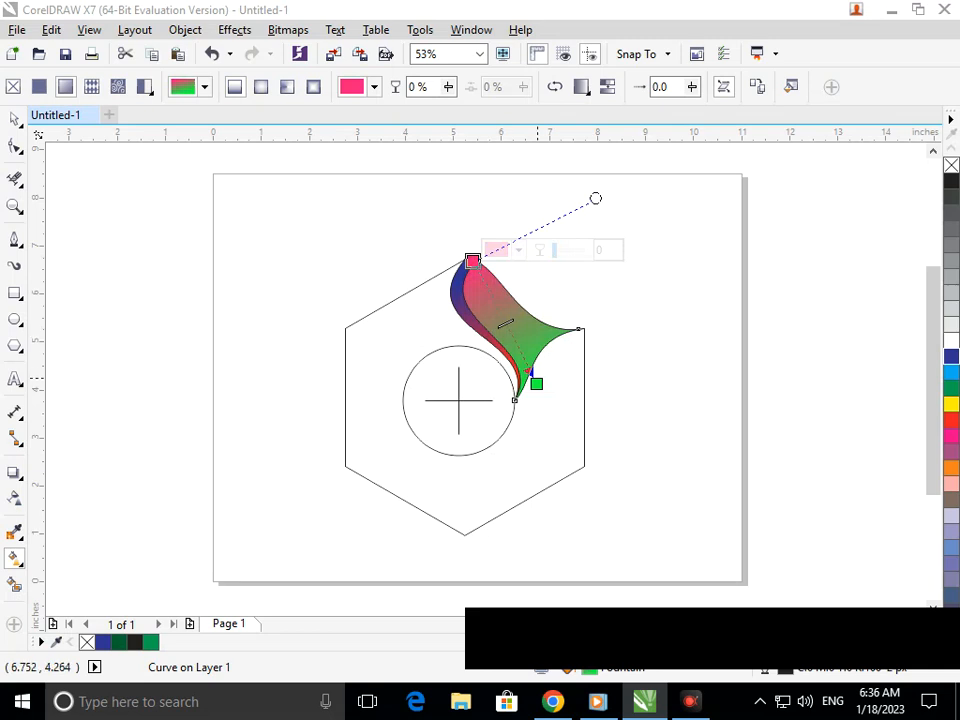
Add a middle node to the gradient and colour it soft cyan
{"action": "left_click", "coordinate": [537, 383]}
{"action": "left_click", "coordinate": [582, 373]}
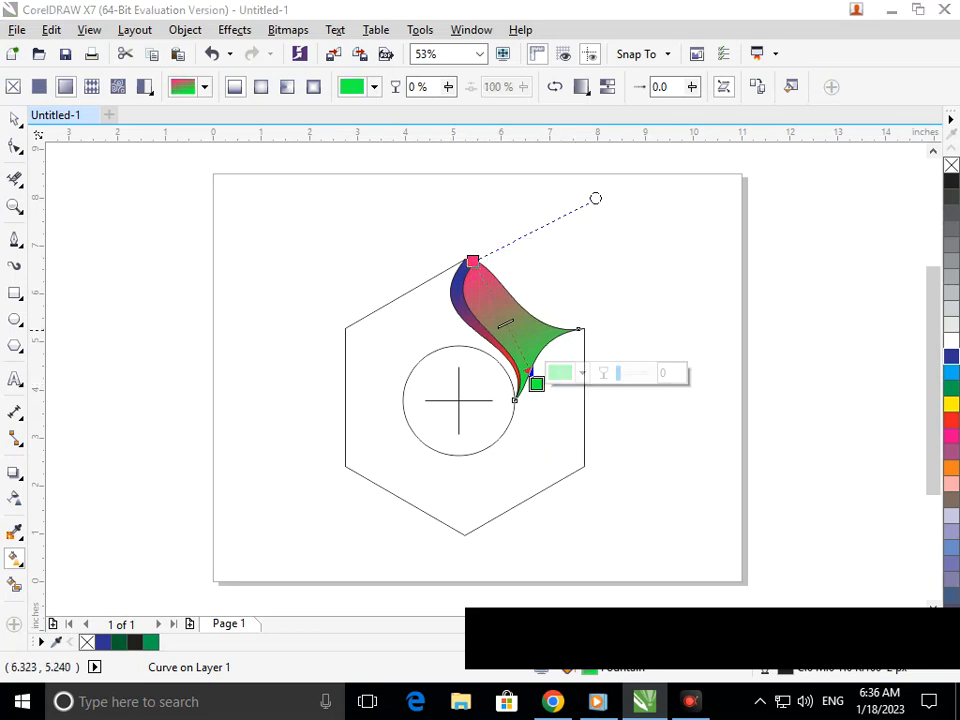
{"action": "double_click", "coordinate": [505, 317]}
{"action": "left_click", "coordinate": [547, 306]}
{"action": "left_click", "coordinate": [644, 443]}
{"action": "mouse_move", "coordinate": [597, 408]}
{"action": "left_mouse_down"}
{"action": "mouse_move", "coordinate": [602, 394]}
{"action": "mouse_move", "coordinate": [585, 417]}
{"action": "mouse_move", "coordinate": [594, 413]}
{"action": "left_mouse_up"}
{"action": "left_click", "coordinate": [14, 119]}
Undo an accidental swoosh move and delete the hexagon outline
{"action": "left_click", "coordinate": [120, 234]}
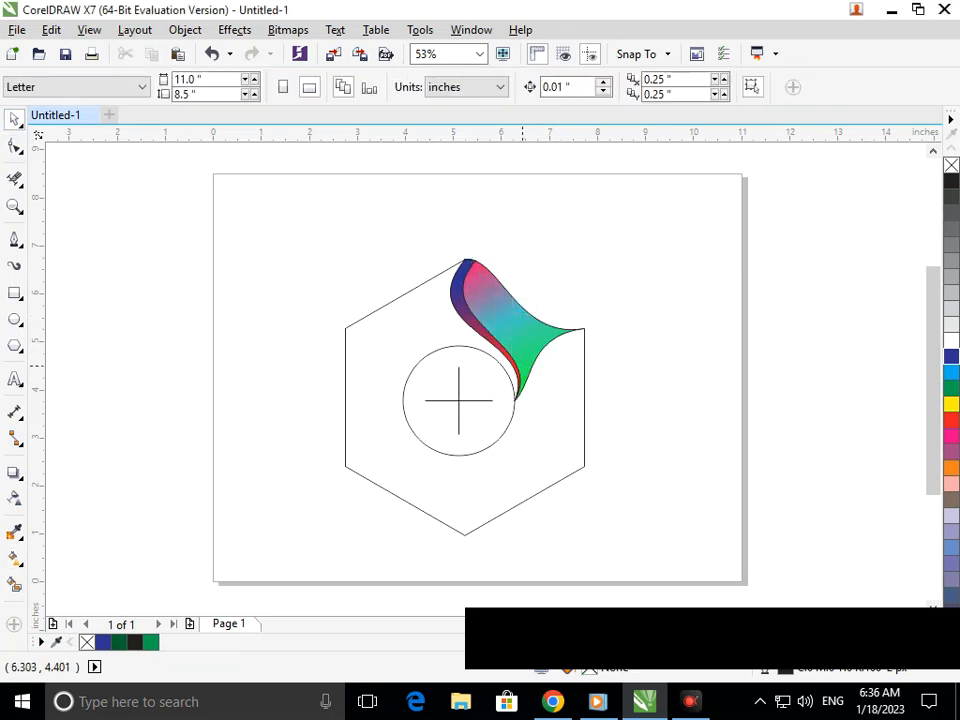
{"action": "left_click_drag", "start_coordinate": [521, 331], "coordinate": [496, 346]}
{"action": "key", "text": "ctrl+z"}
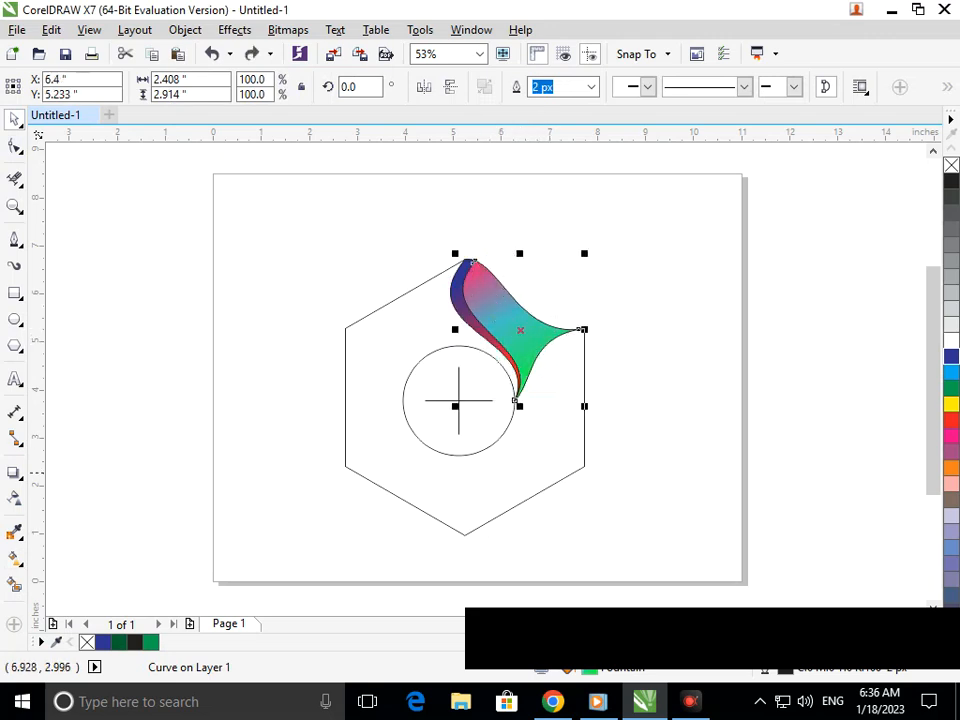
{"action": "left_click_drag", "start_coordinate": [514, 506], "coordinate": [259, 517]}
{"action": "key", "text": "Delete"}
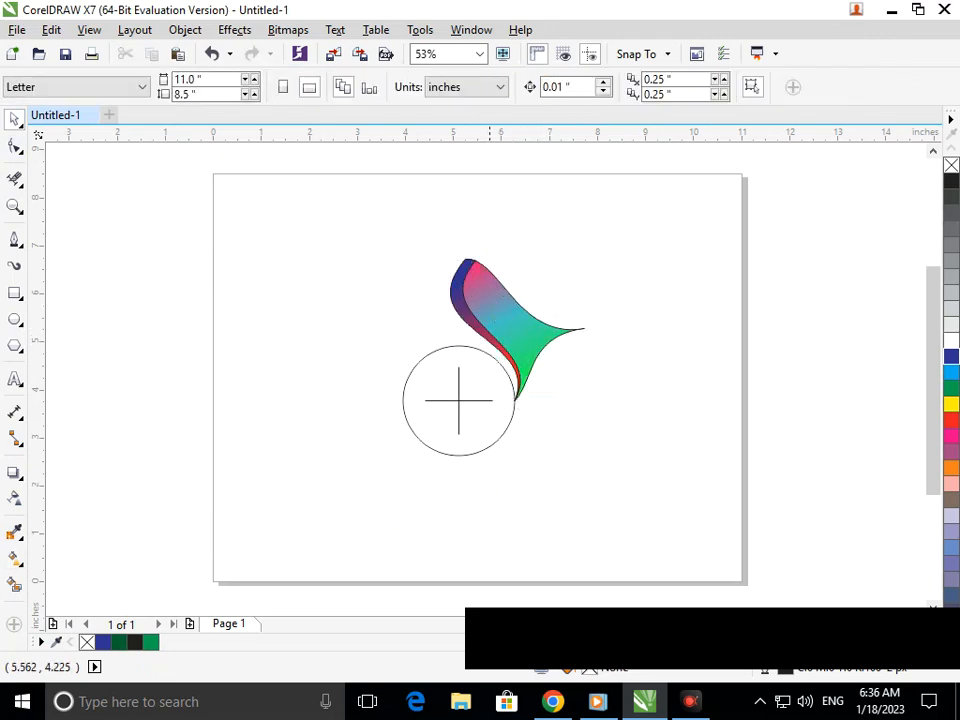
Try rotated copies of the swoosh around the circle's centre, then undo the last one
{"action": "left_click_drag", "start_coordinate": [491, 365], "coordinate": [459, 401]}
{"action": "left_click", "coordinate": [515, 322], "text": "shift"}
{"action": "left_click", "coordinate": [508, 328]}
{"action": "left_click_drag", "start_coordinate": [586, 252], "coordinate": [612, 436]}
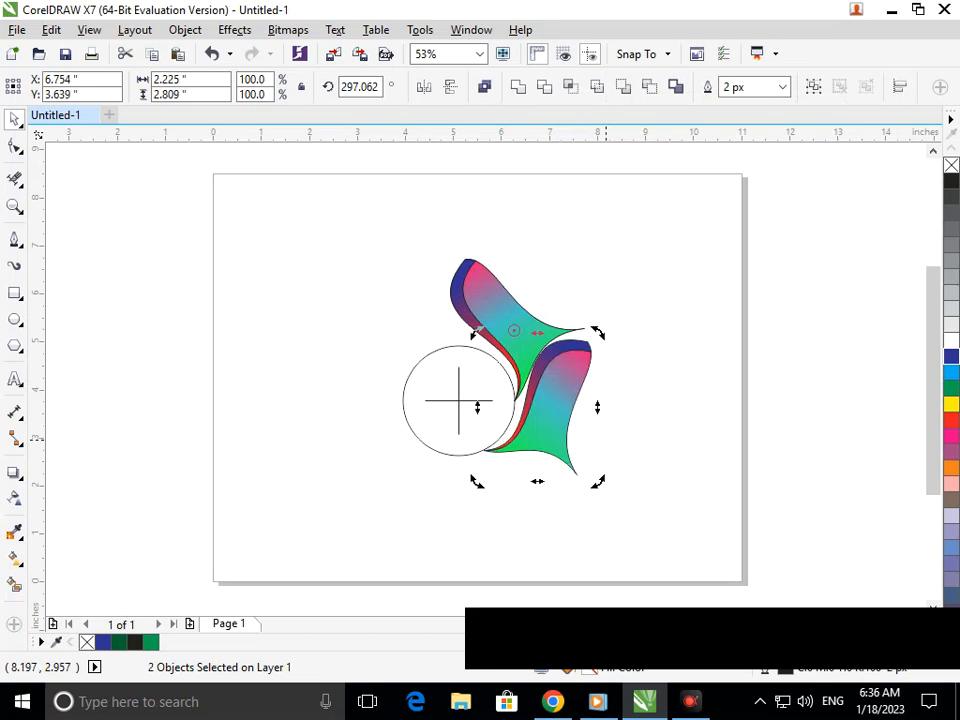
{"action": "key", "text": "ctrl+r"}
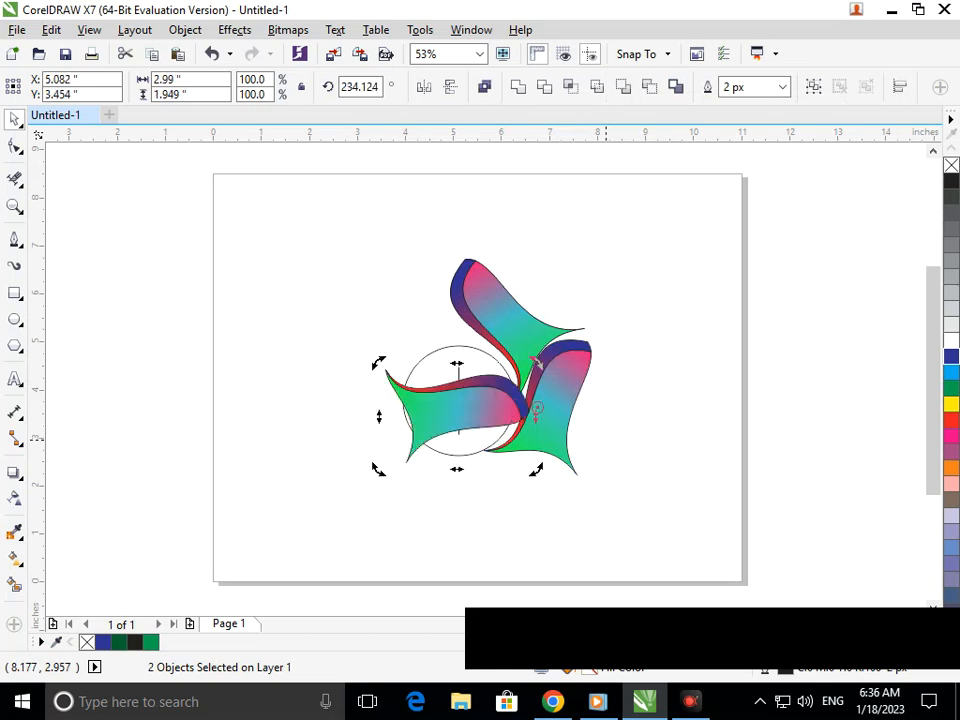
{"action": "key", "text": "ctrl+z"}
Test moving the artwork right, undo the changes, and select the swoosh with its ribbon
{"action": "key", "text": "ctrl+z"}
{"action": "left_click_drag", "start_coordinate": [424, 226], "coordinate": [612, 408]}
{"action": "left_click_drag", "start_coordinate": [526, 338], "coordinate": [655, 340]}
{"action": "key", "text": "ctrl+z"}
{"action": "left_click", "coordinate": [629, 404]}
{"action": "left_click_drag", "start_coordinate": [538, 340], "coordinate": [632, 340]}
{"action": "key", "text": "ctrl+z"}
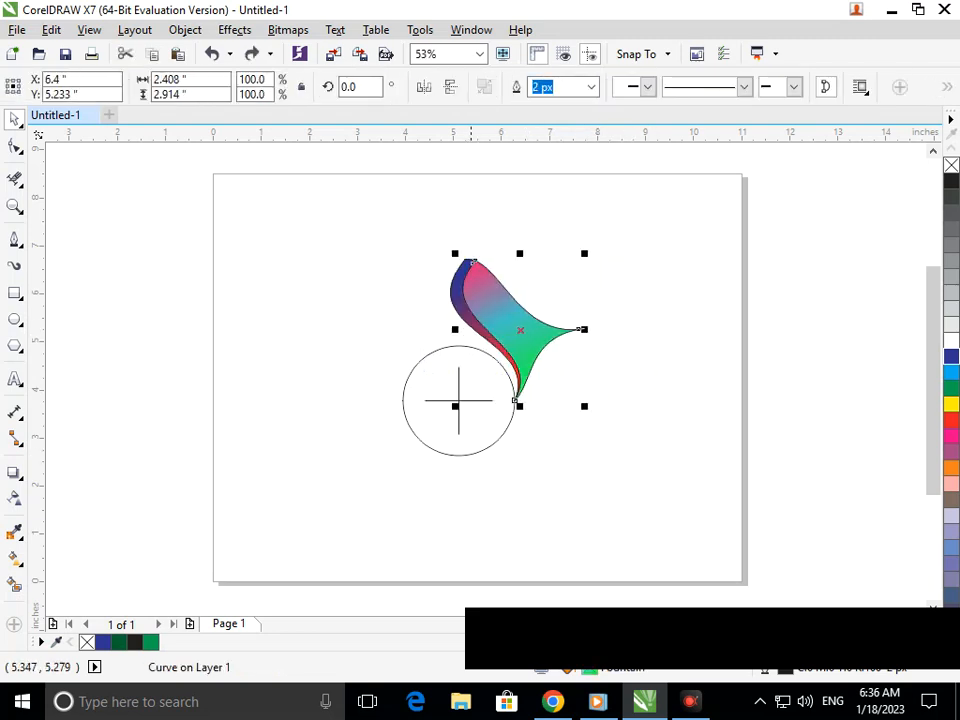
{"action": "left_click", "coordinate": [466, 322], "text": "shift"}
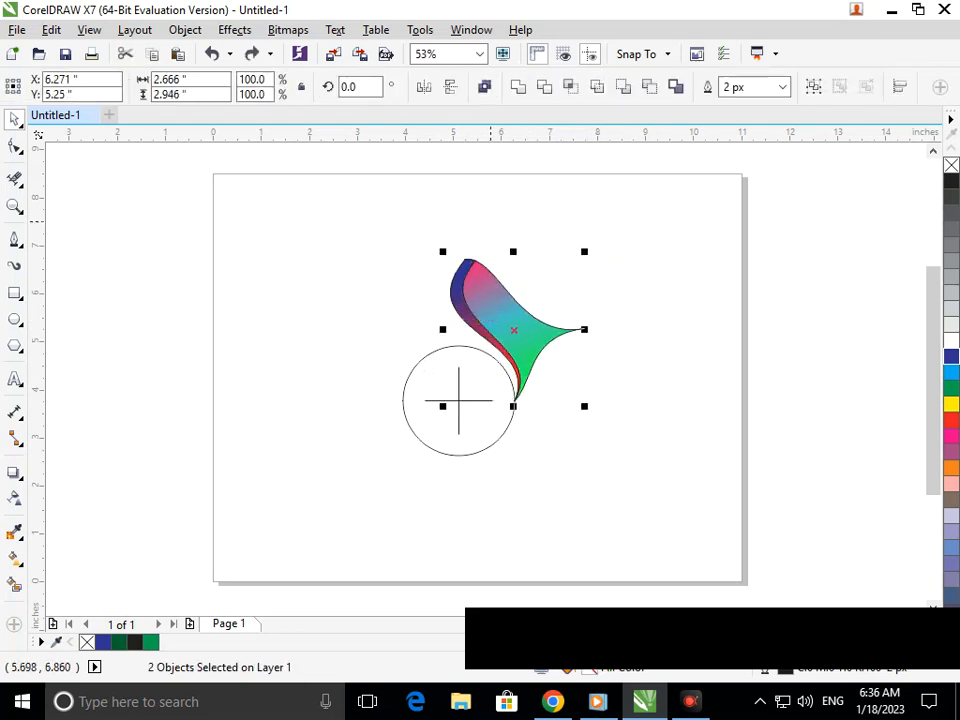
Group the two swoosh parts and move the rotation centre to the guide circle's centre
{"action": "left_click", "coordinate": [813, 87]}
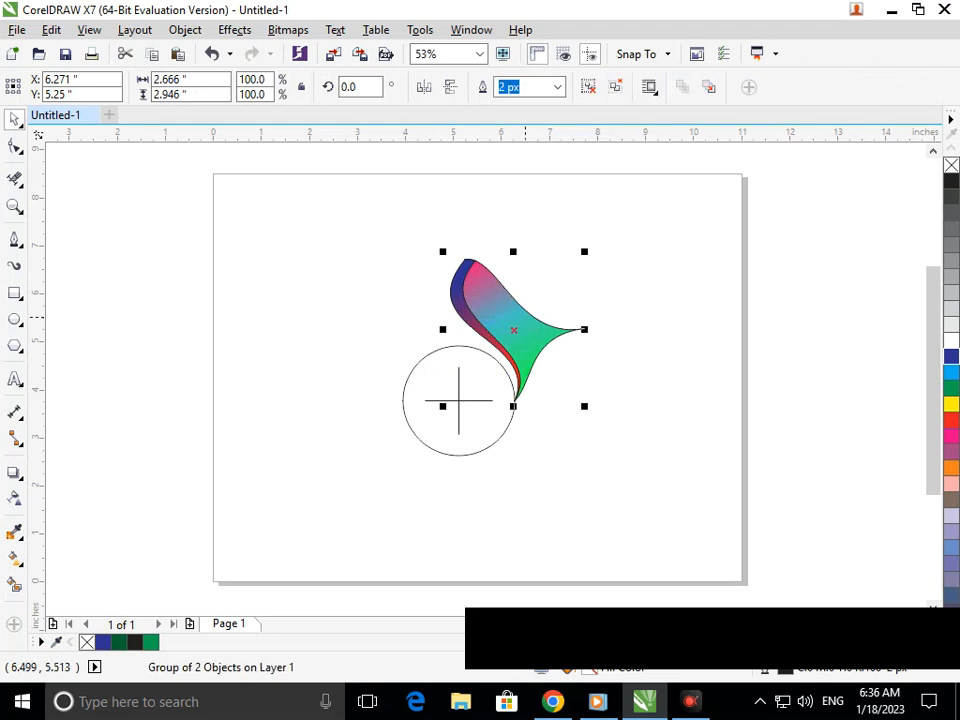
{"action": "left_click", "coordinate": [517, 330]}
{"action": "left_click_drag", "start_coordinate": [513, 330], "coordinate": [458, 400]}
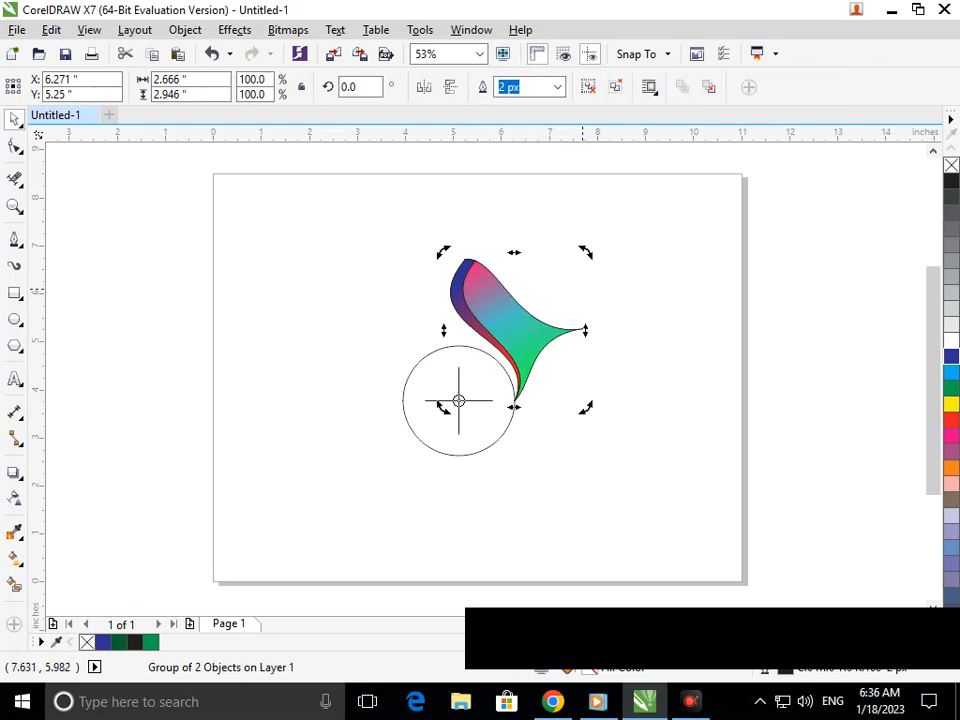
{"action": "left_click_drag", "start_coordinate": [585, 245], "coordinate": [618, 398]}
{"action": "left_click", "coordinate": [507, 338]}
{"action": "left_click", "coordinate": [507, 333]}
Rotate a copy of the swoosh around the circle and repeat it with Ctrl+R to complete six swooshes
{"action": "left_click_drag", "start_coordinate": [583, 253], "coordinate": [637, 442]}
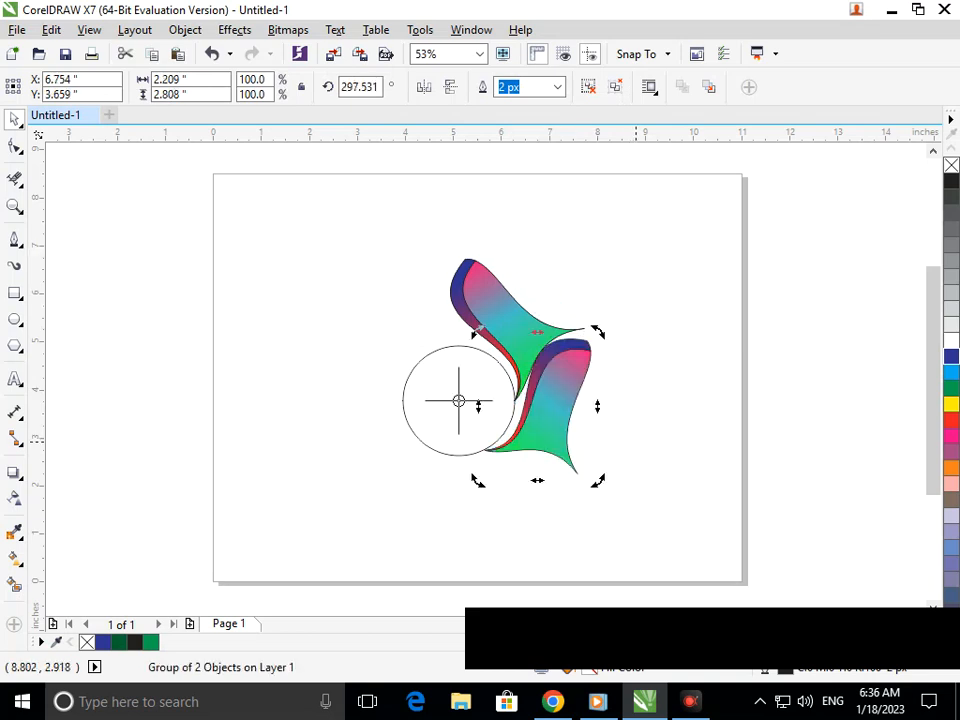
{"action": "key", "text": "ctrl+r"}
{"action": "key", "text": "ctrl+r"}
{"action": "key", "text": "ctrl+r"}
{"action": "key", "text": "ctrl+r"}
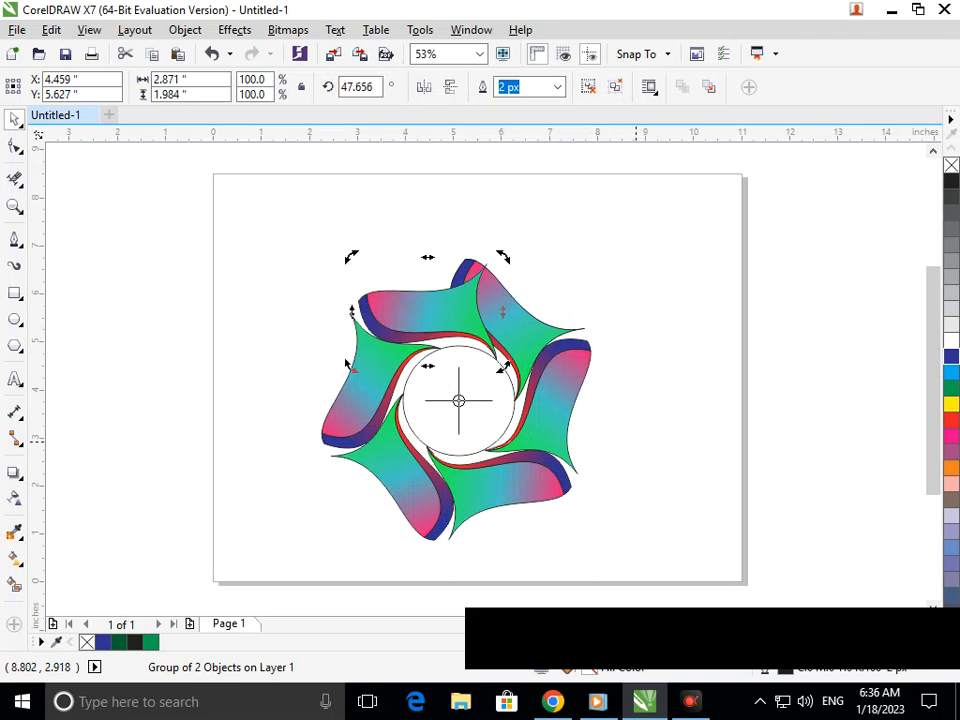
{"action": "key", "text": "Escape"}
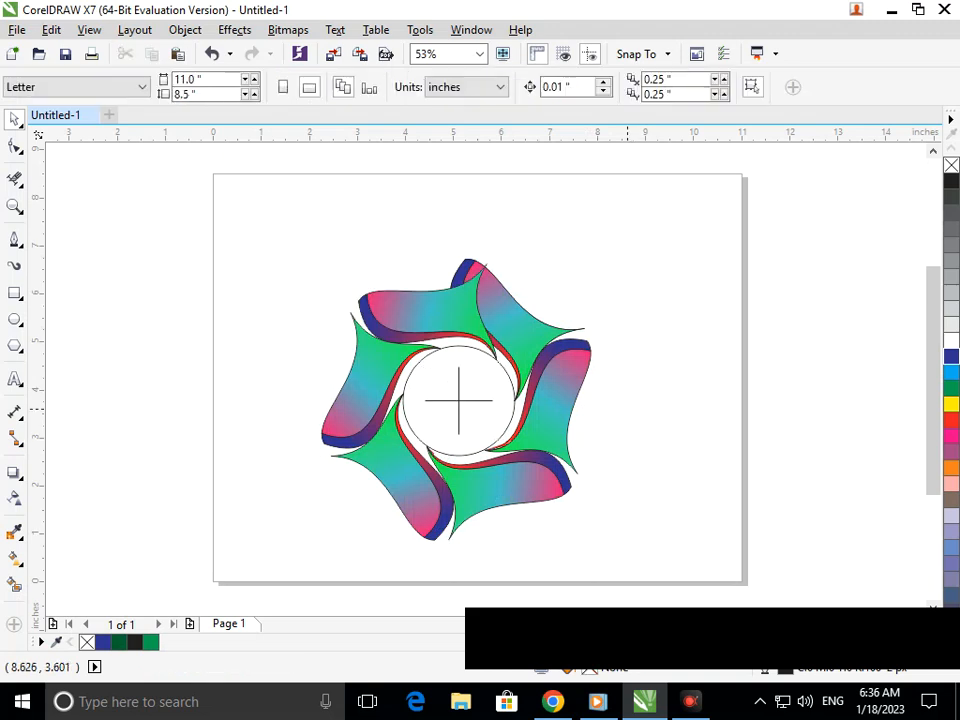
Send the upper-left swoosh back one behind its neighbour
{"action": "left_click", "coordinate": [450, 313]}
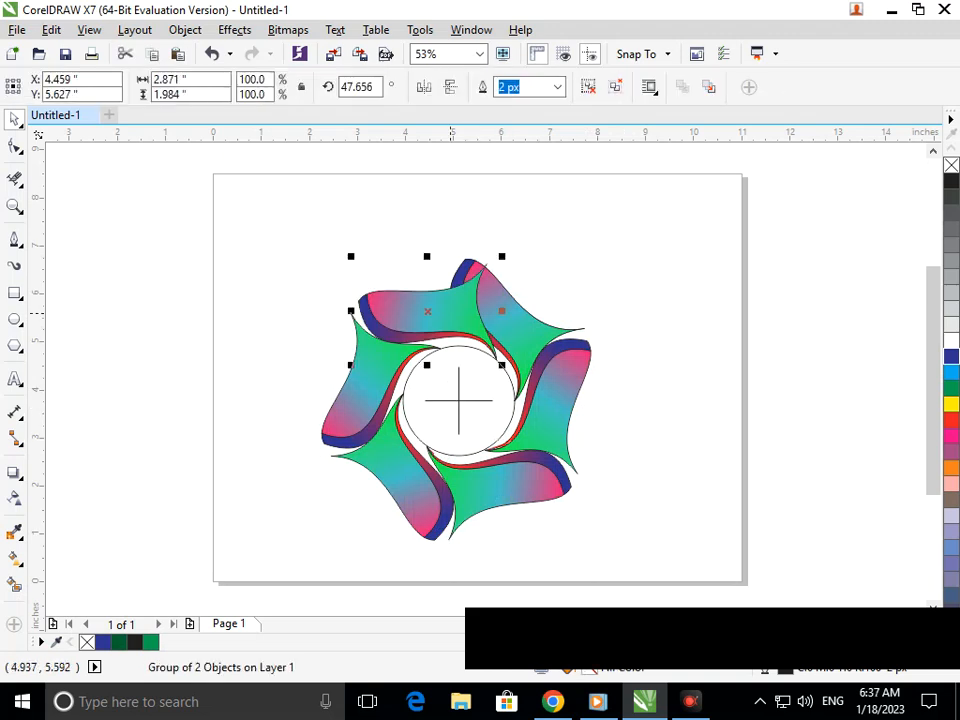
{"action": "key", "text": "shift+Page_Down"}
{"action": "left_click", "coordinate": [634, 399]}
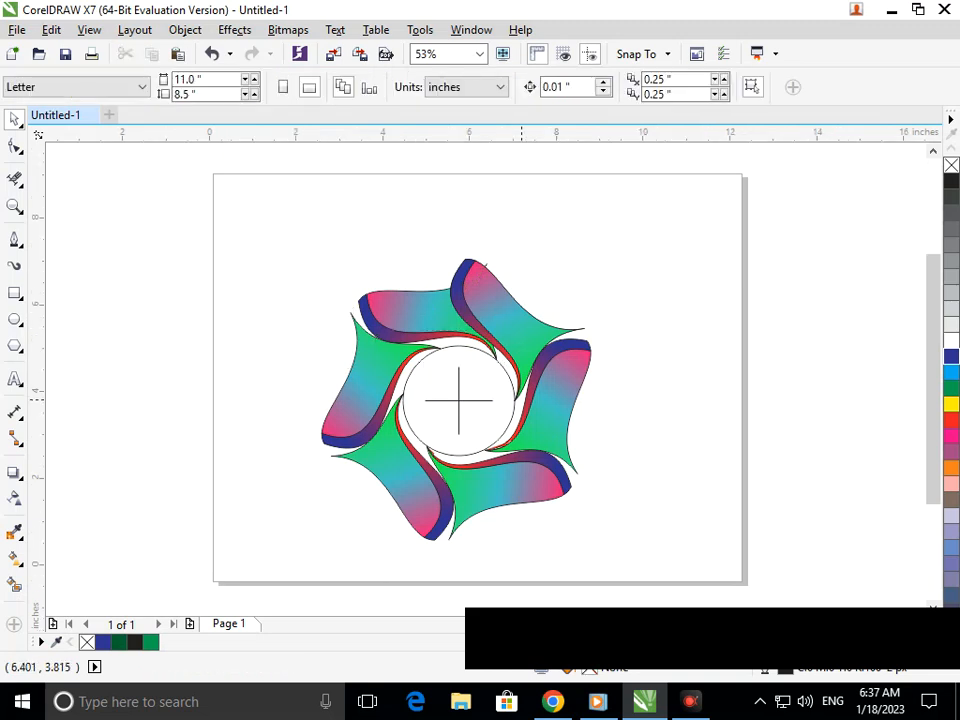
{"action": "scroll", "coordinate": [180, 395], "scroll_direction": "down", "scroll_amount": 1}
{"action": "scroll", "coordinate": [420, 430], "scroll_direction": "up", "scroll_amount": 4}
Delete the guide circle and the horizontal and vertical crosshair lines
{"action": "left_click", "coordinate": [443, 385]}
{"action": "key", "text": "Delete"}
{"action": "left_click", "coordinate": [429, 385]}
{"action": "key", "text": "Delete"}
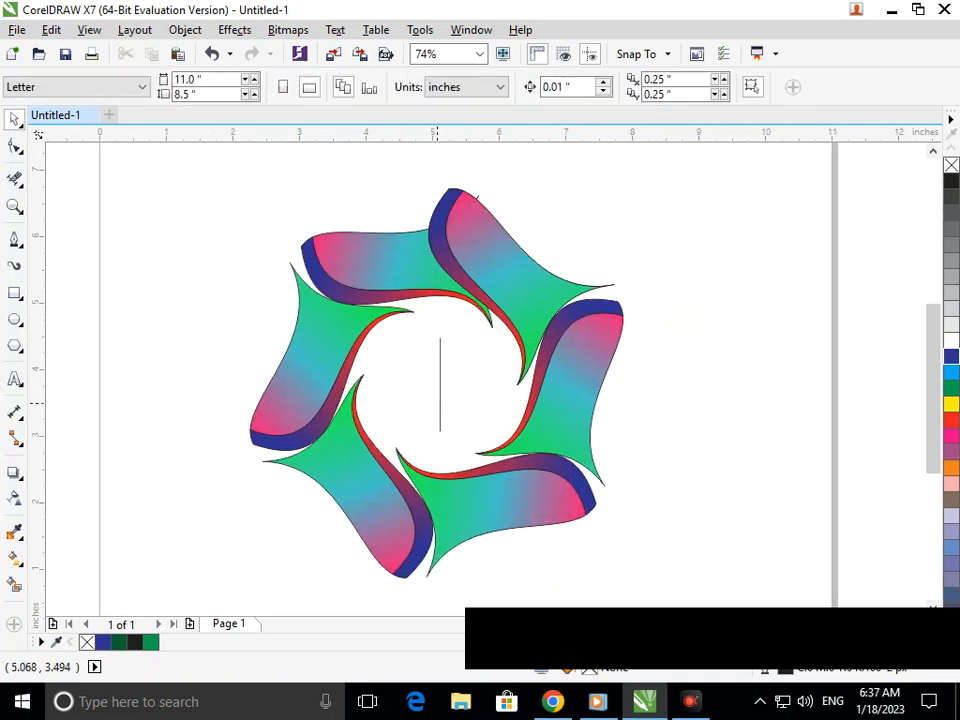
{"action": "left_click", "coordinate": [441, 399]}
{"action": "key", "text": "Delete"}
Enlarge the whole ring to about 121%, nudge it up and right, and zoom in on it
{"action": "scroll", "coordinate": [443, 405], "scroll_direction": "down", "scroll_amount": 4}
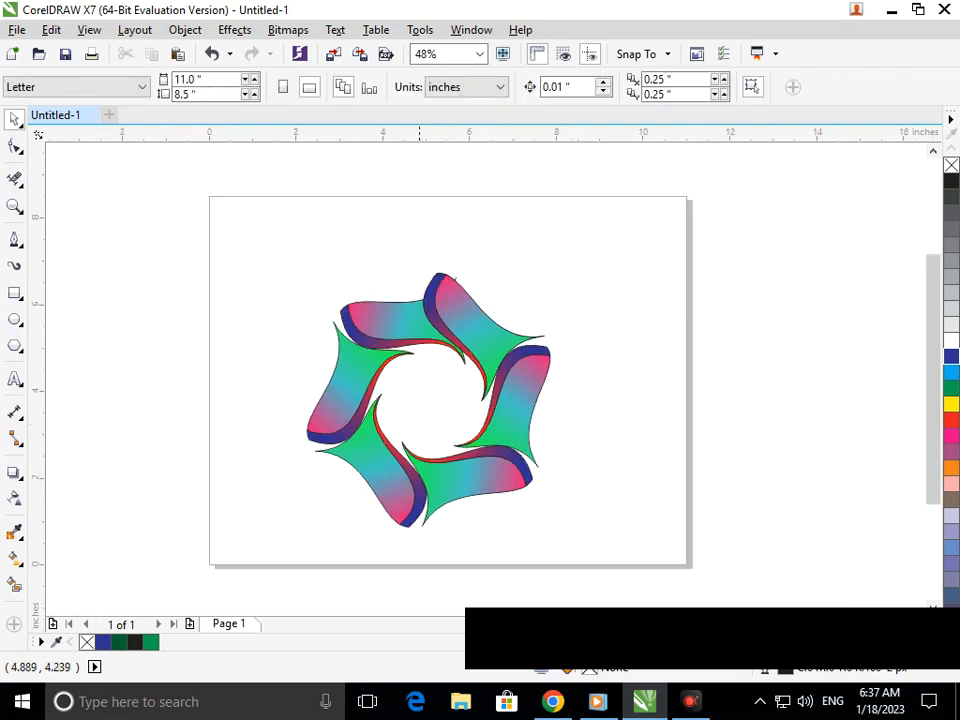
{"action": "scroll", "coordinate": [443, 405], "scroll_direction": "down", "scroll_amount": 3}
{"action": "left_click_drag", "start_coordinate": [380, 284], "coordinate": [610, 470]}
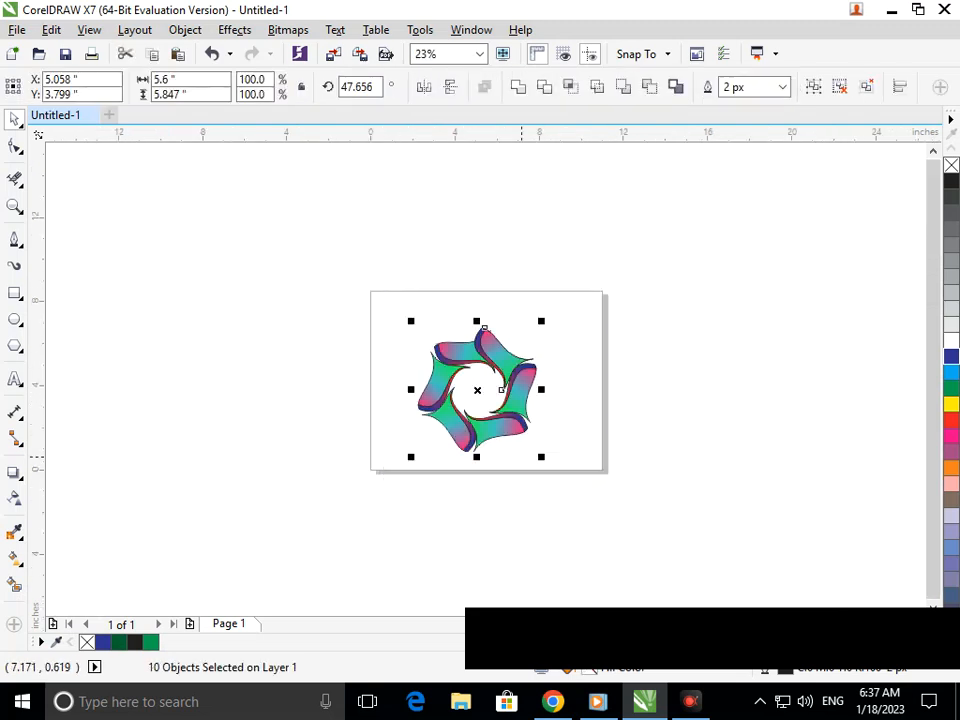
{"action": "left_click_drag", "start_coordinate": [542, 458], "coordinate": [565, 472]}
{"action": "left_click_drag", "start_coordinate": [377, 283], "coordinate": [603, 512]}
{"action": "left_click_drag", "start_coordinate": [511, 444], "coordinate": [517, 437]}
{"action": "left_click", "coordinate": [344, 288]}
{"action": "key", "text": "F2"}
{"action": "left_click_drag", "start_coordinate": [342, 266], "coordinate": [643, 490]}
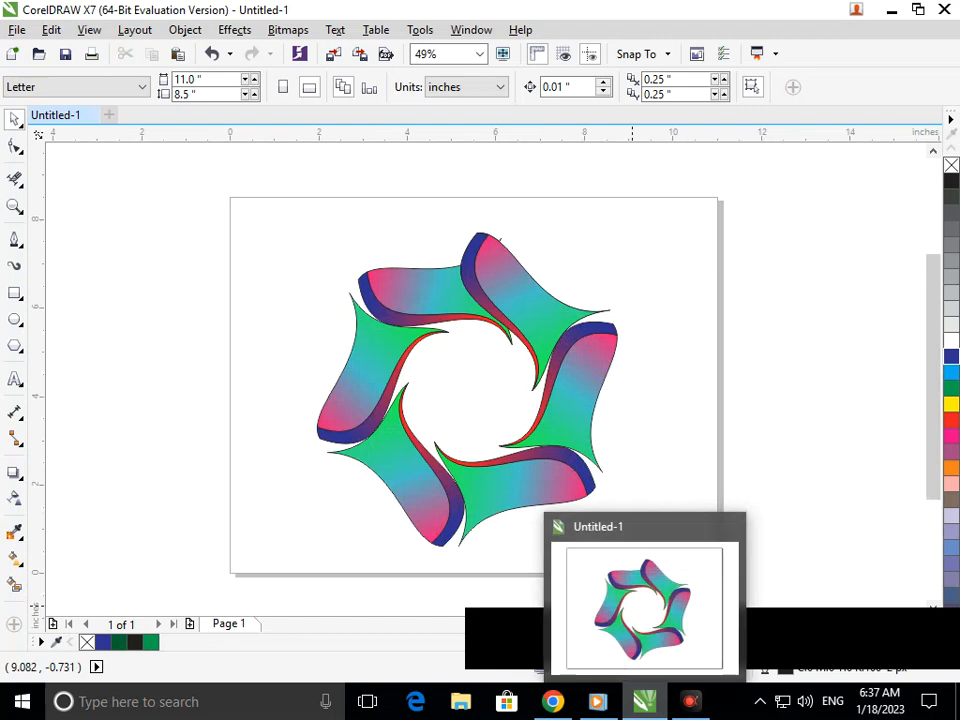